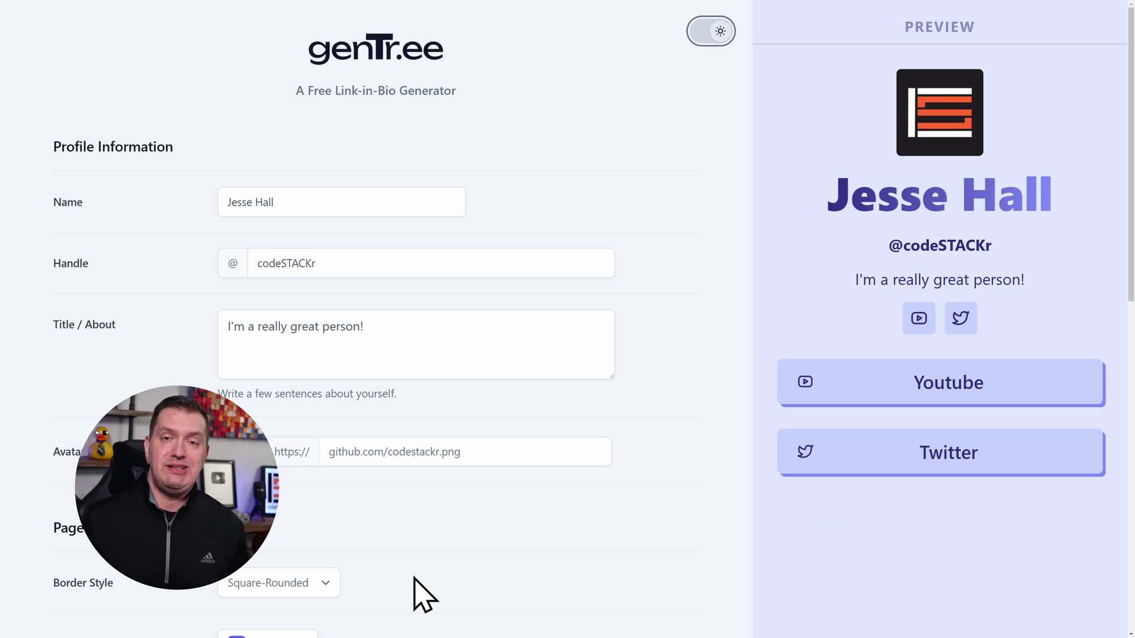
- Try the Rounded and Square border styles on the link page
left_click(324, 582)
left_click(324, 528)
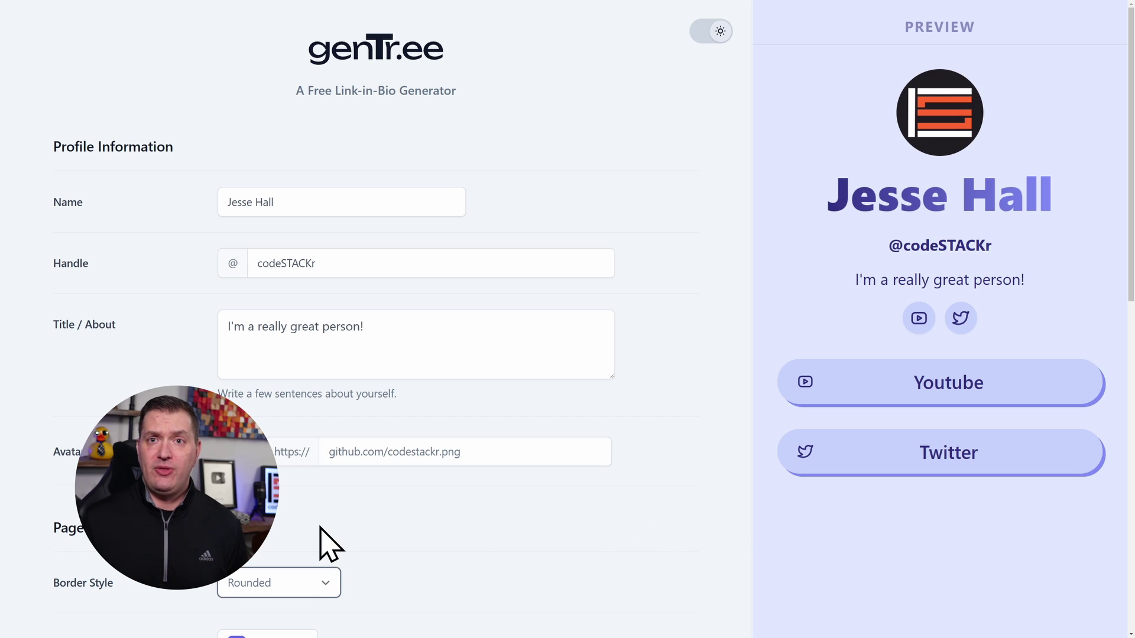
left_click(331, 582)
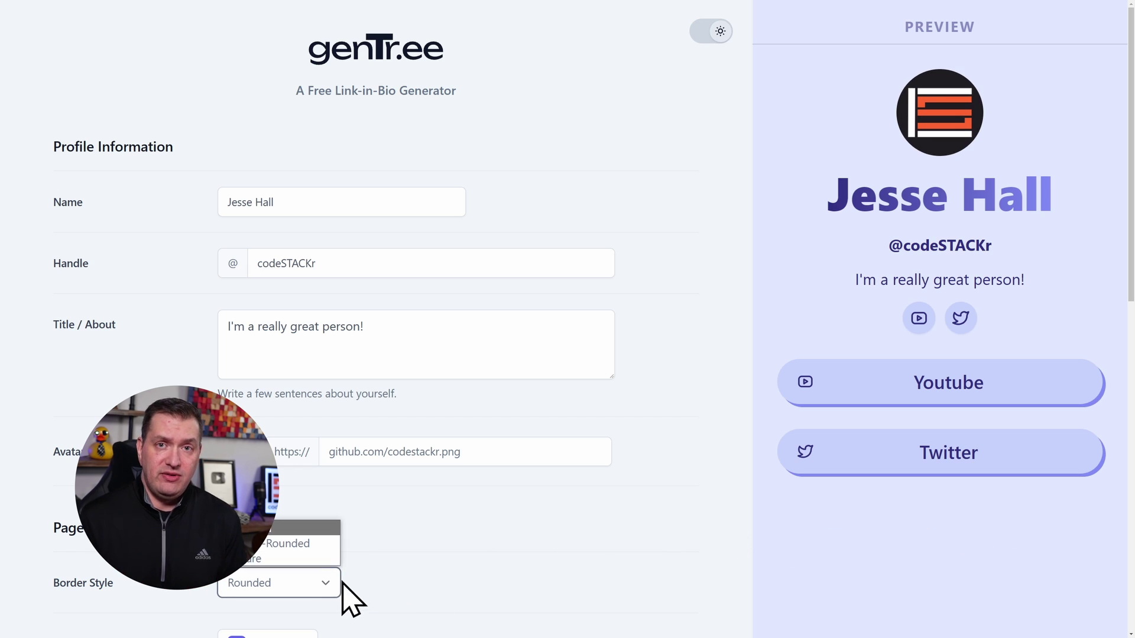
left_click(323, 558)
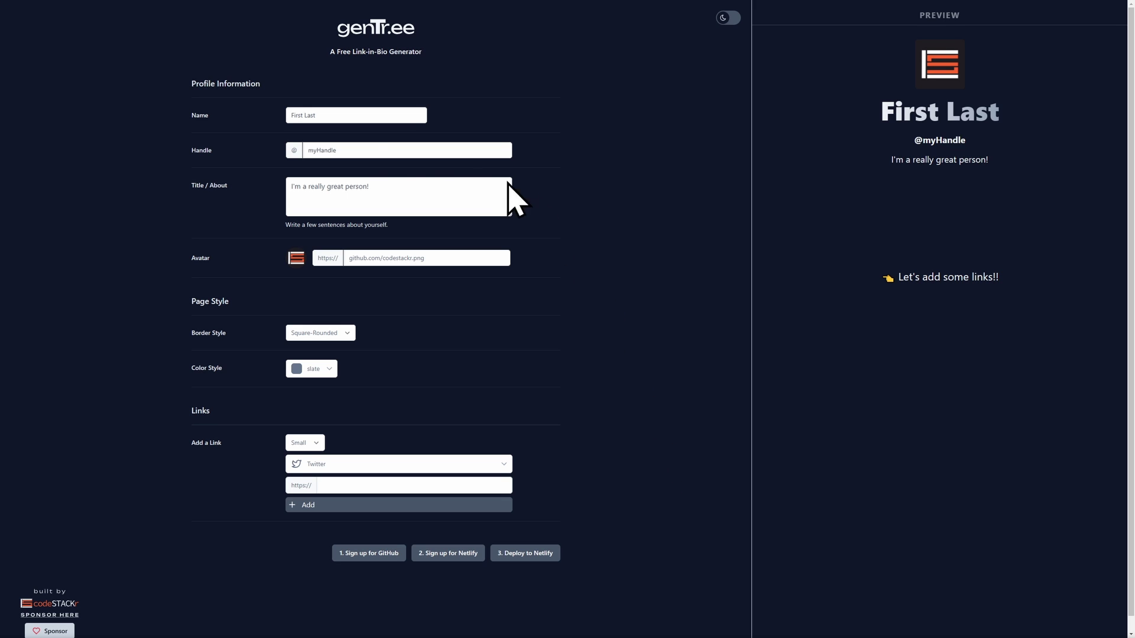
- Enter the profile owner's full name and set the handle to codeSTACKr
triple_click(345, 116)
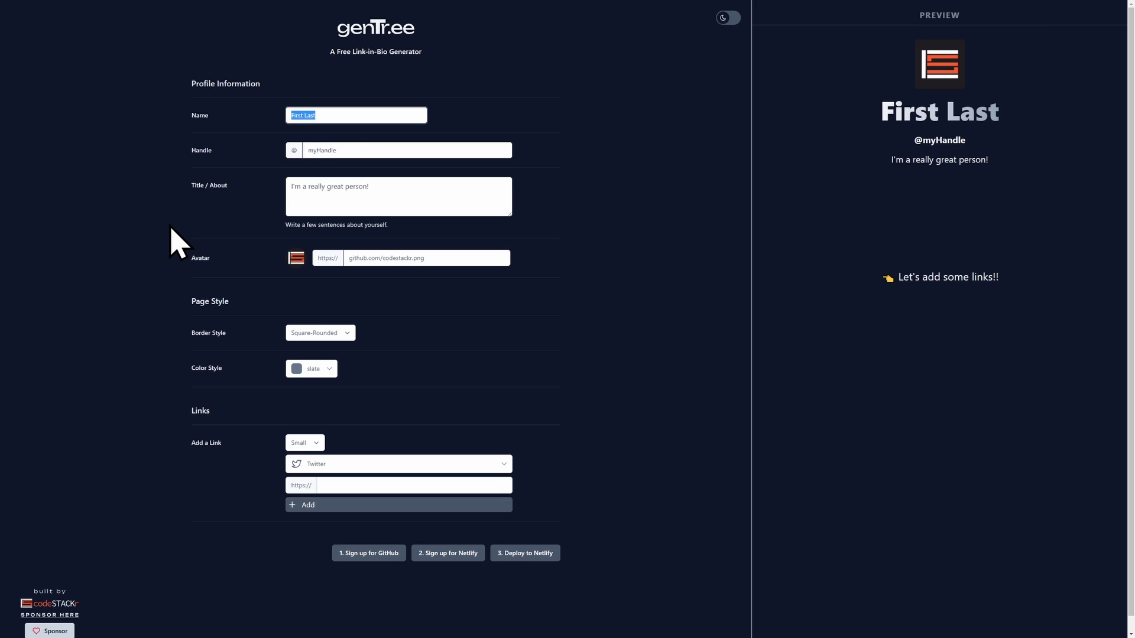
type("Jesse Hall")
key("Tab")
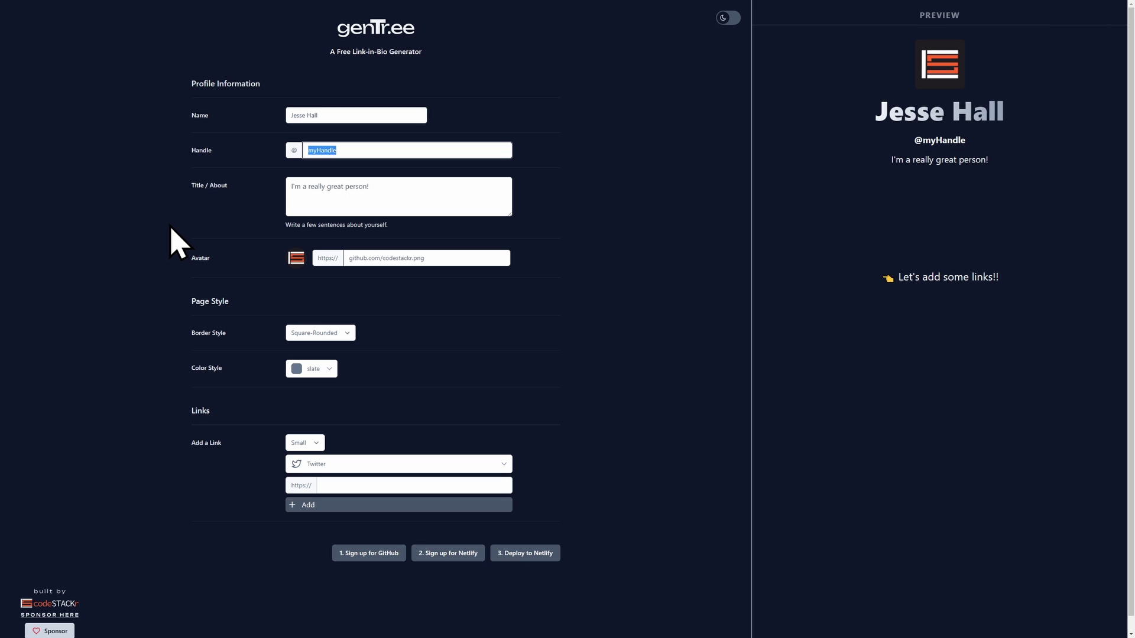
type("codeSTSA")
key("BackSpace")
key("BackSpace")
type("ACKr")
- Replace the Title / About text with "Content creator, teacher, DevRel"
key("Tab")
key("ctrl+a")
type("Content creator, teacher, DevRel")
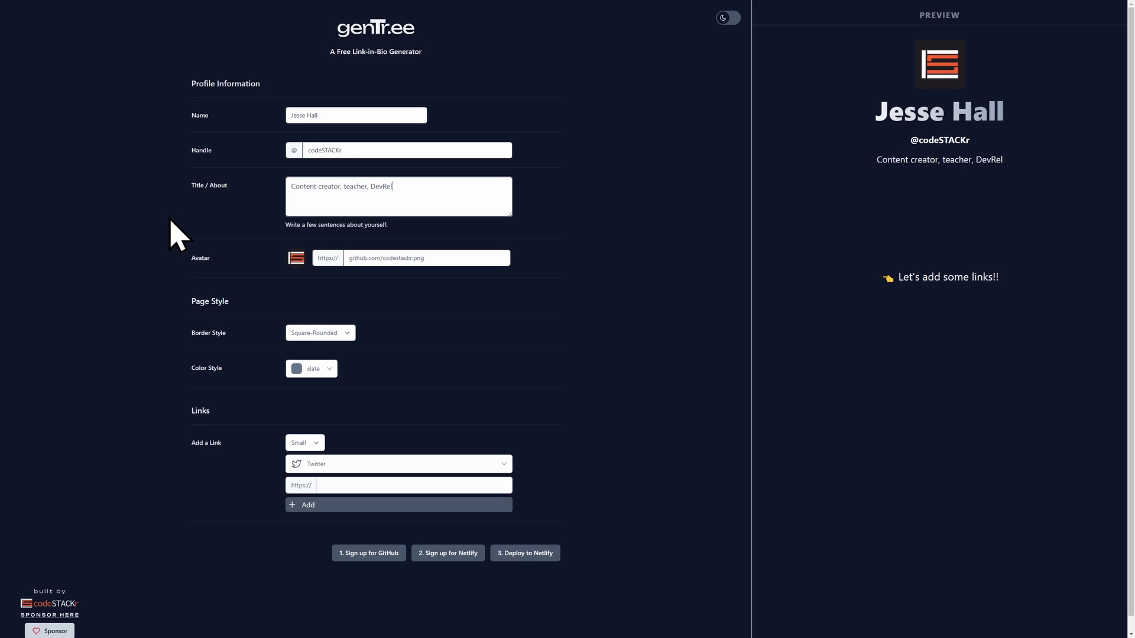
left_click(435, 258)
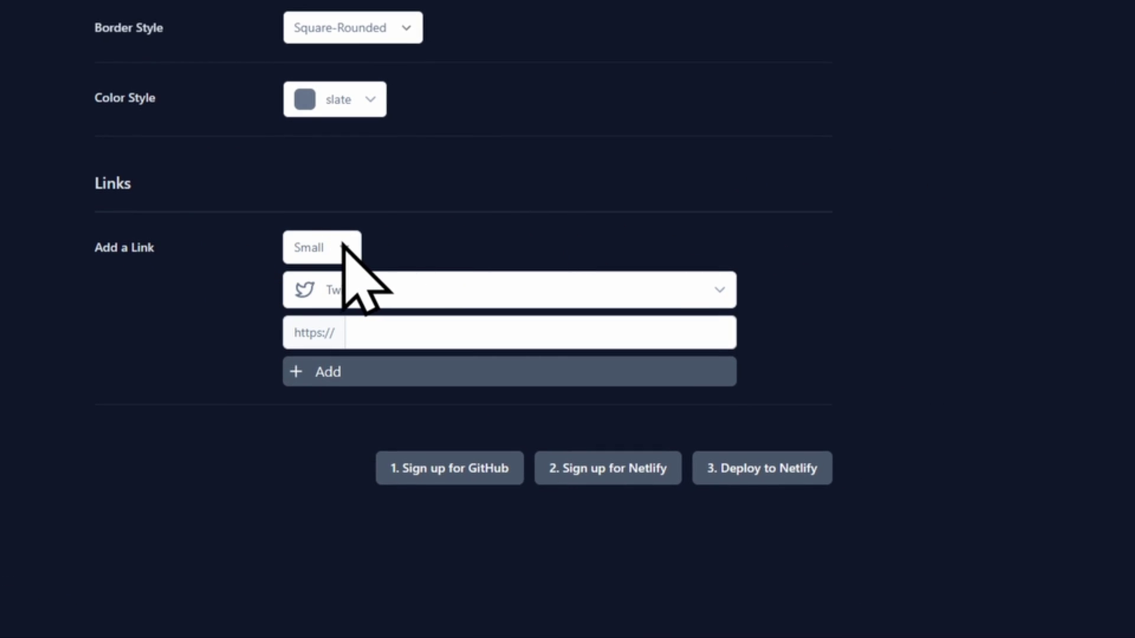
- Add a Twitter link to twitter.com/codestackr with the link size set to Both
left_click(343, 246)
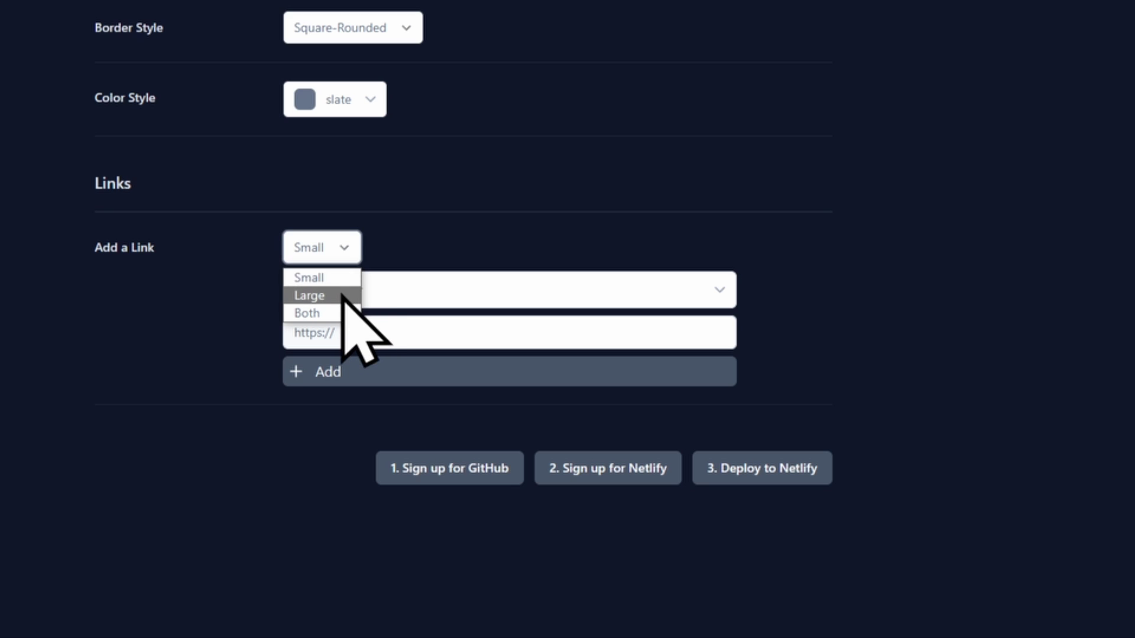
left_click(328, 313)
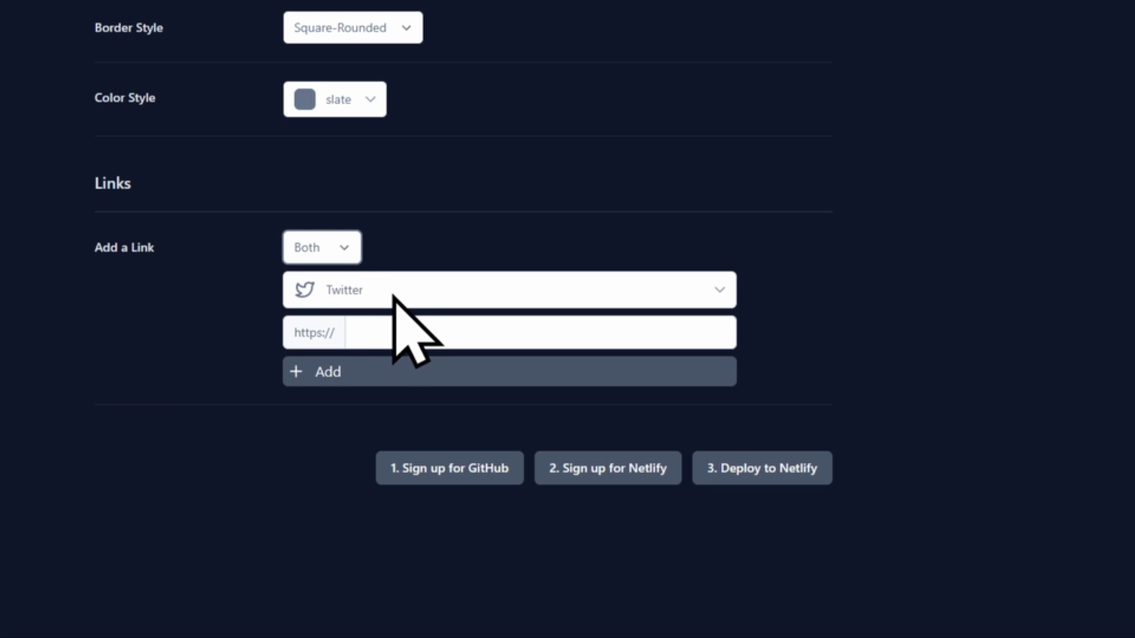
left_click(413, 329)
type("twitter.com/codestackr")
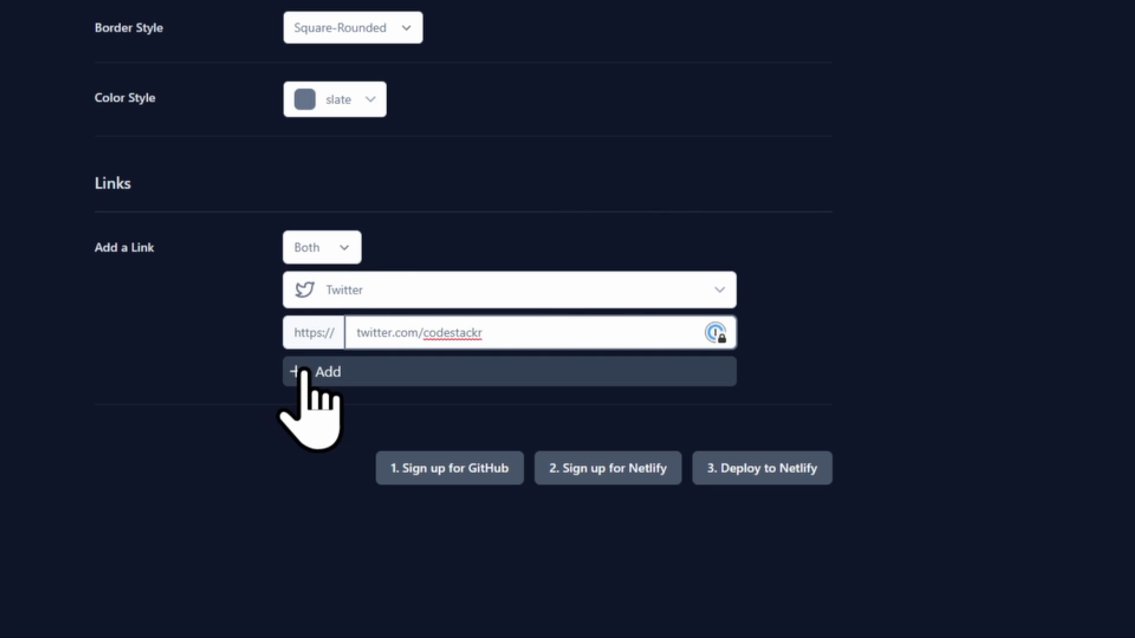
left_click(339, 379)
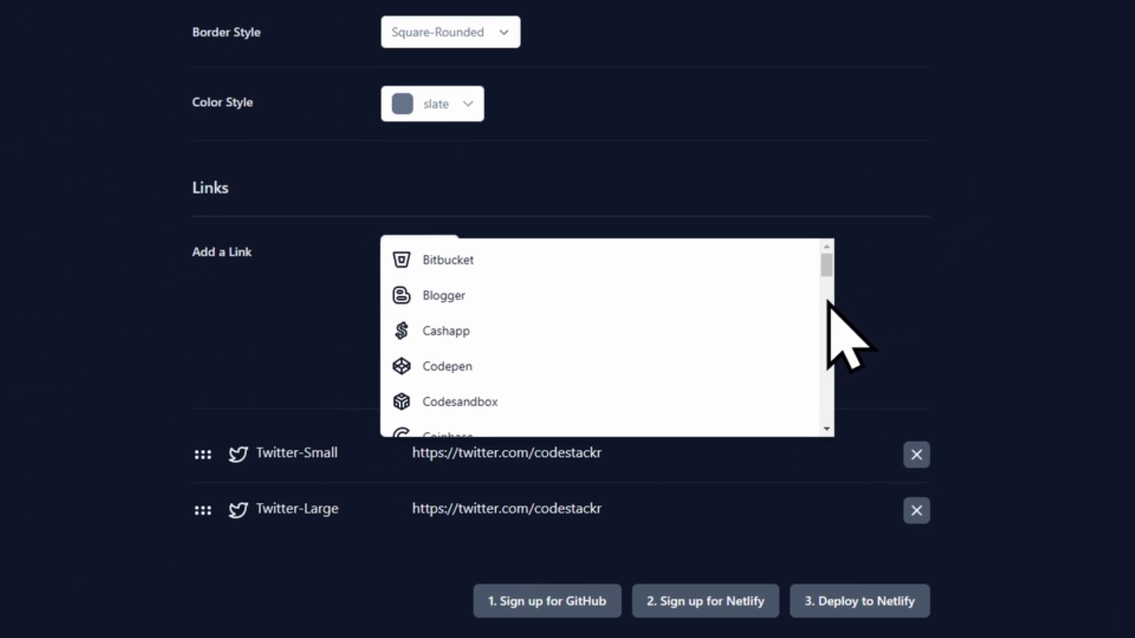
- Add a Youtube link to youtube.com/codestackr in both sizes
scroll(828, 283, "down", 2)
left_click_drag(828, 274, 832, 432)
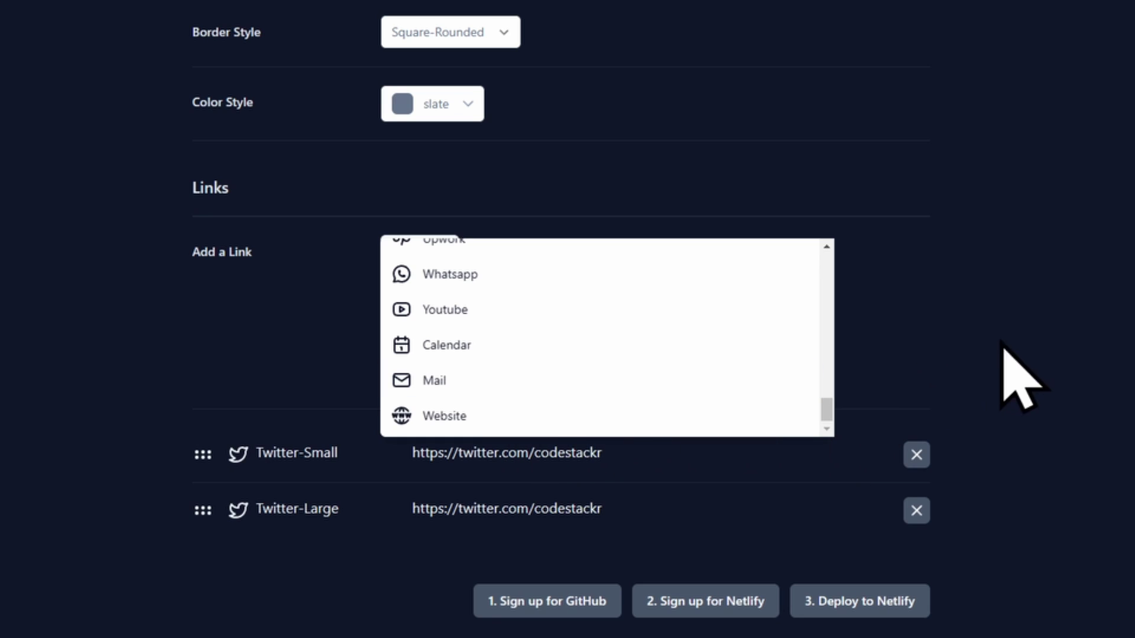
left_click(567, 304)
left_click(601, 337)
type("youtube.com/codestackr")
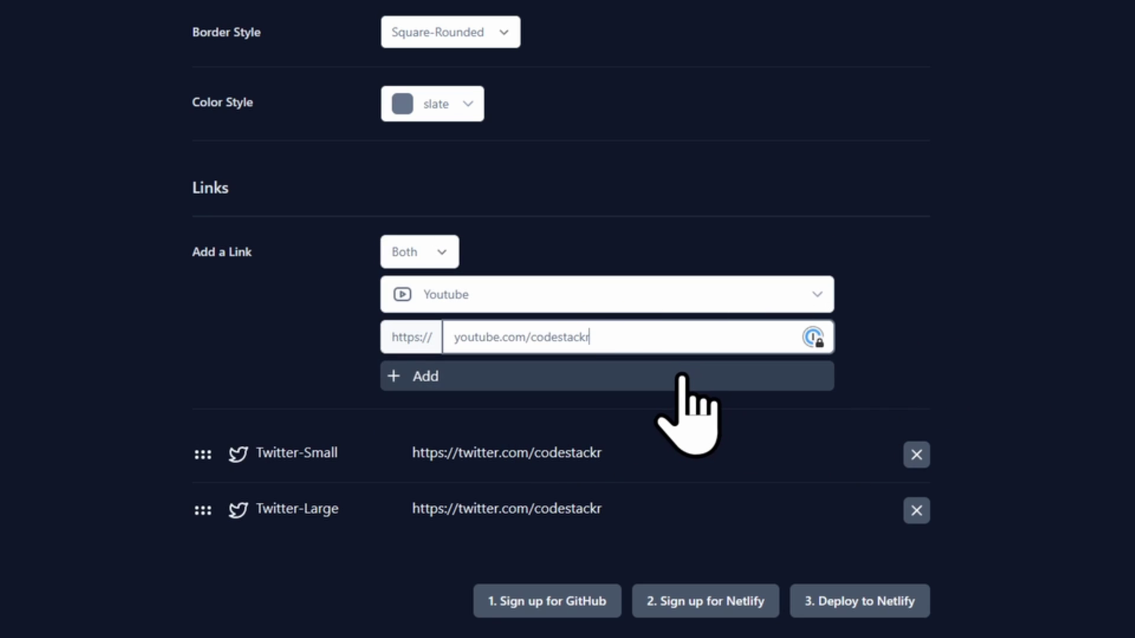
left_click(682, 376)
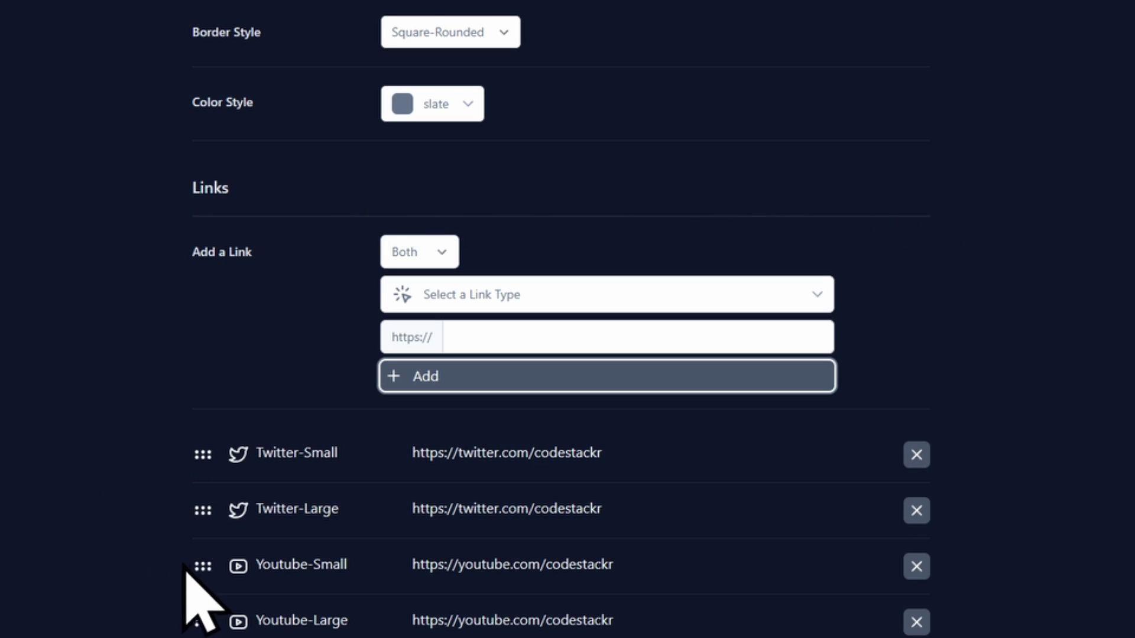
- Reorder the links so Youtube-Small and Youtube-Large come before the Twitter entries
left_click_drag(190, 561, 180, 426)
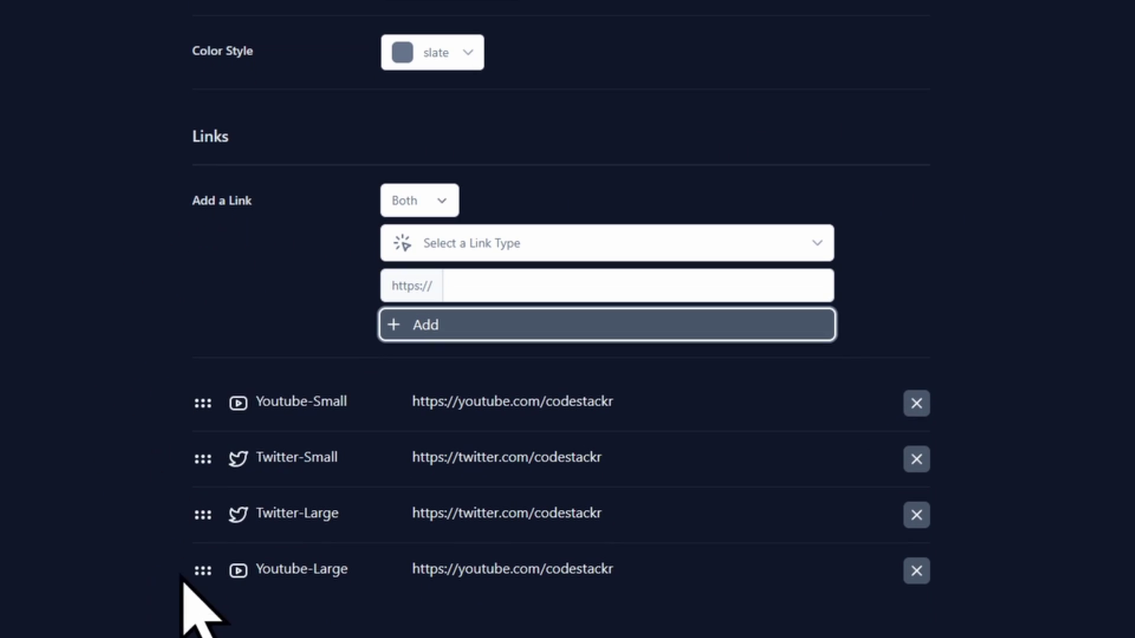
left_click_drag(201, 562, 195, 423)
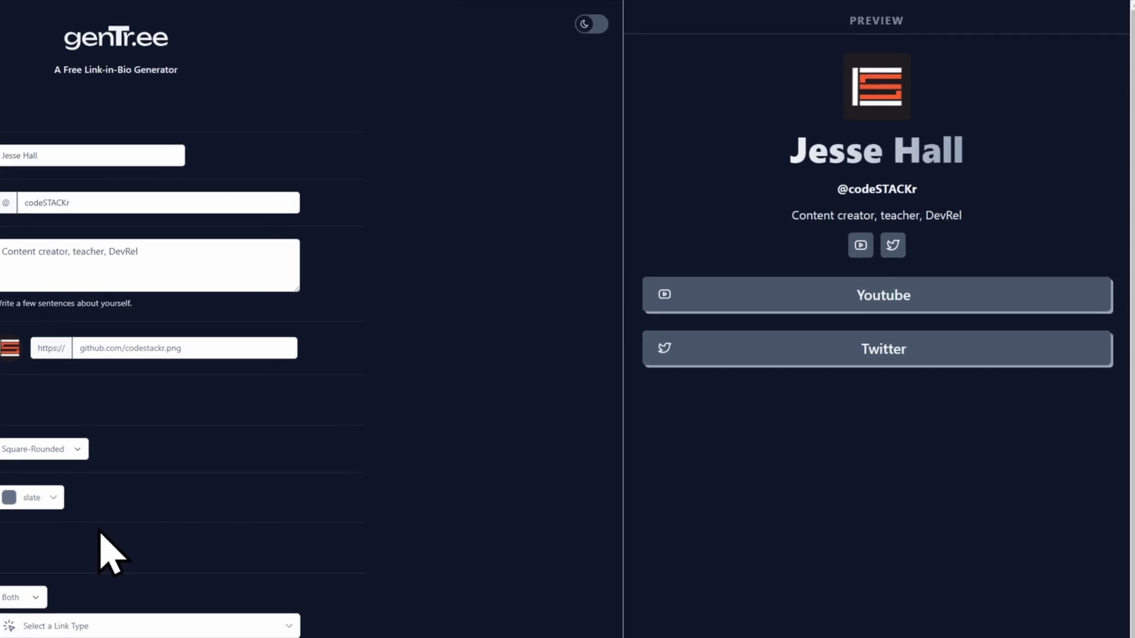
- Try the Rounded border style, compare Square in light mode, and return the border style to Square-Rounded
left_click(343, 332)
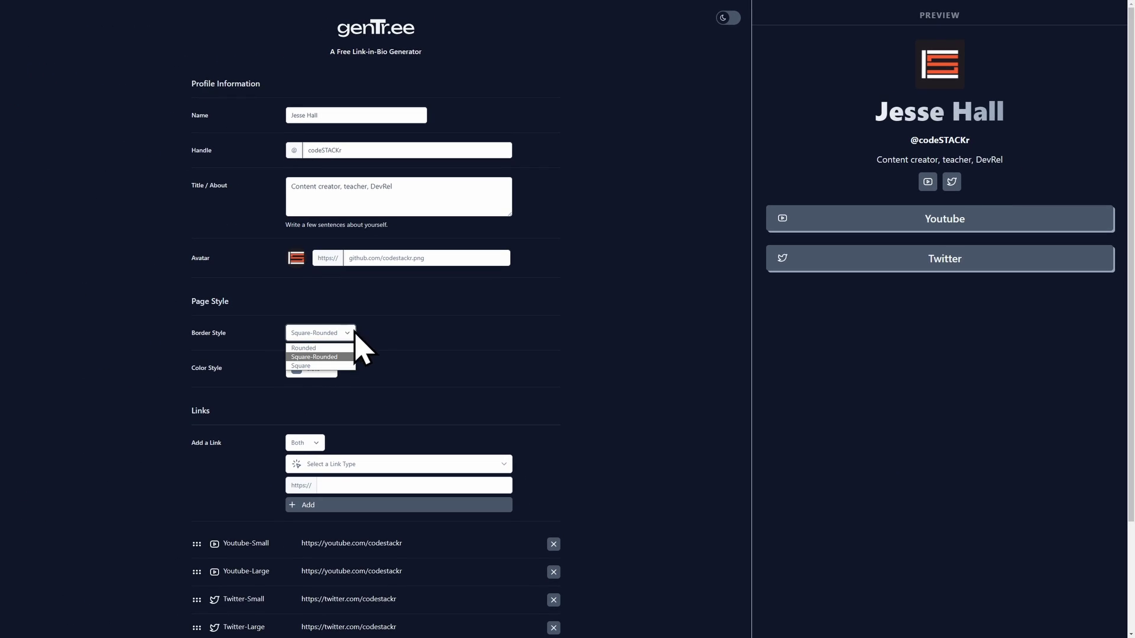
left_click(314, 348)
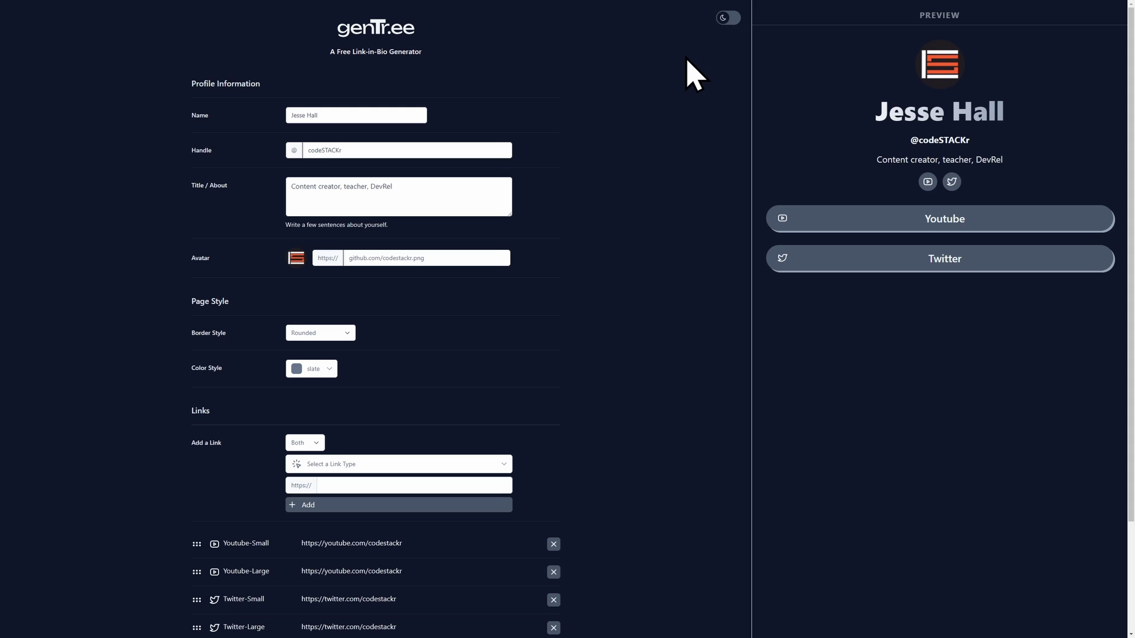
left_click(728, 18)
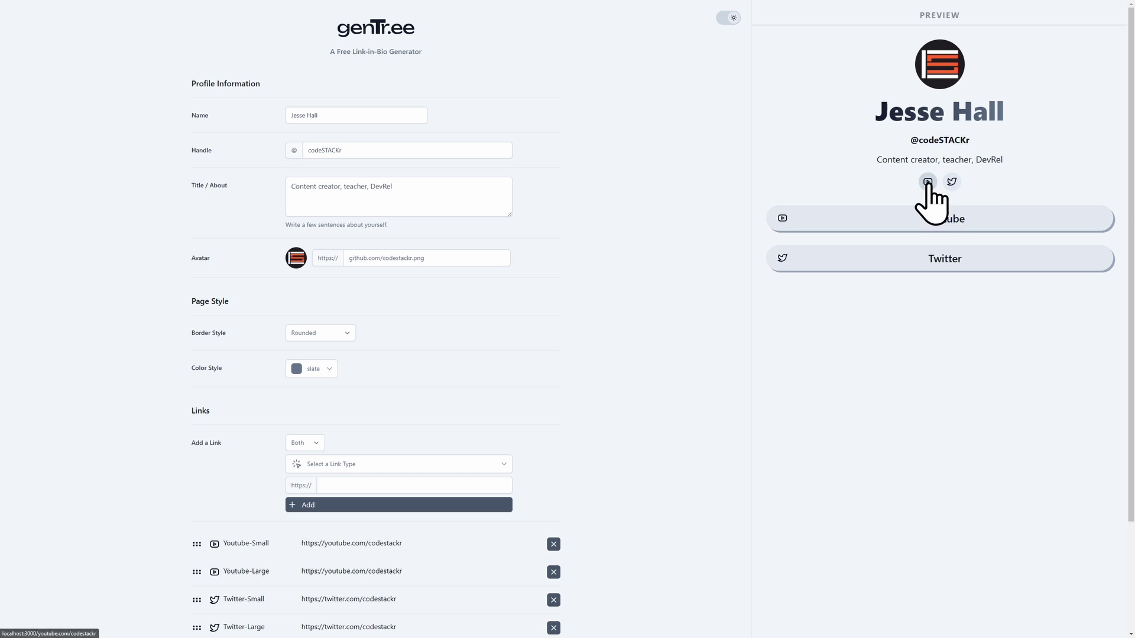
left_click(339, 333)
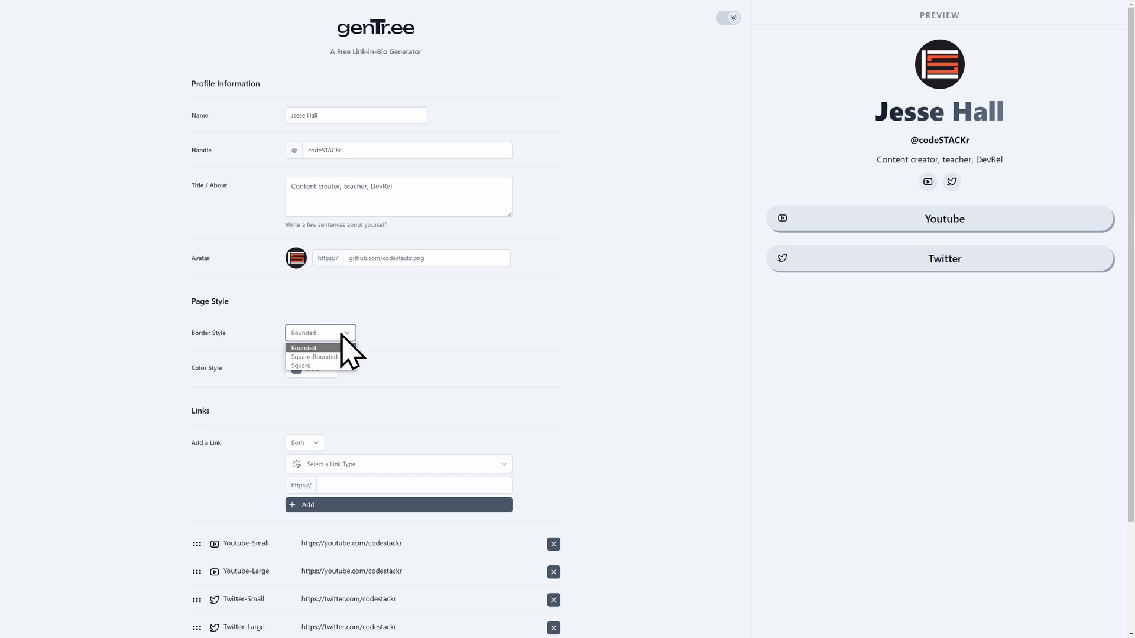
left_click(330, 362)
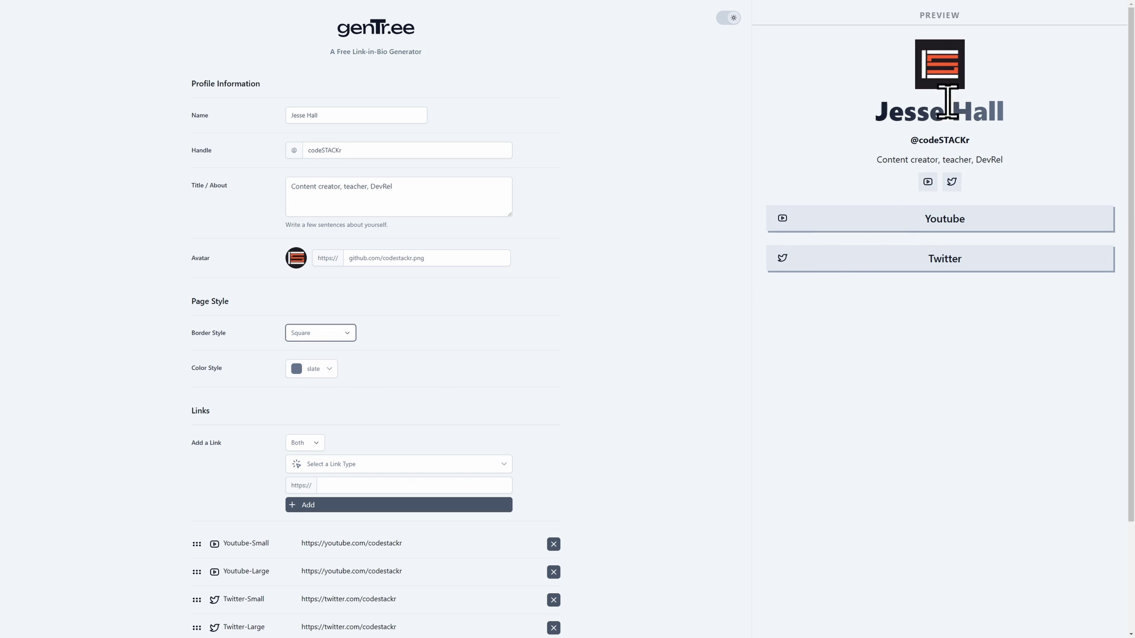
left_click(349, 333)
- Try the lime color style and switch the page to dark mode
left_click(334, 369)
left_click(331, 368)
scroll(349, 417, "down", 5)
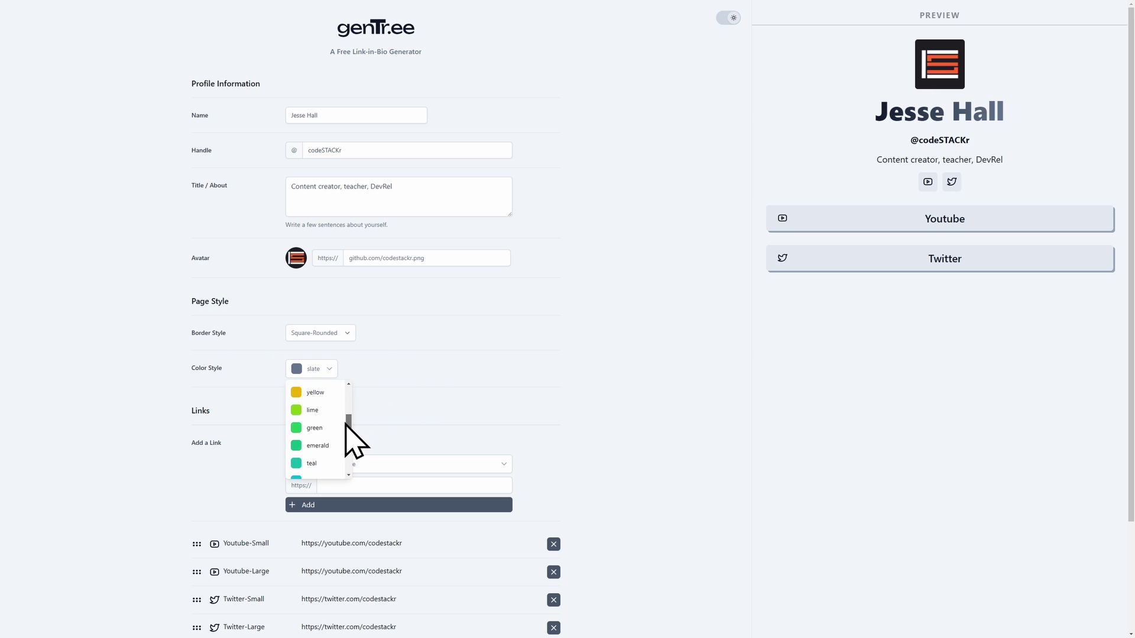
left_click(319, 390)
left_click(726, 19)
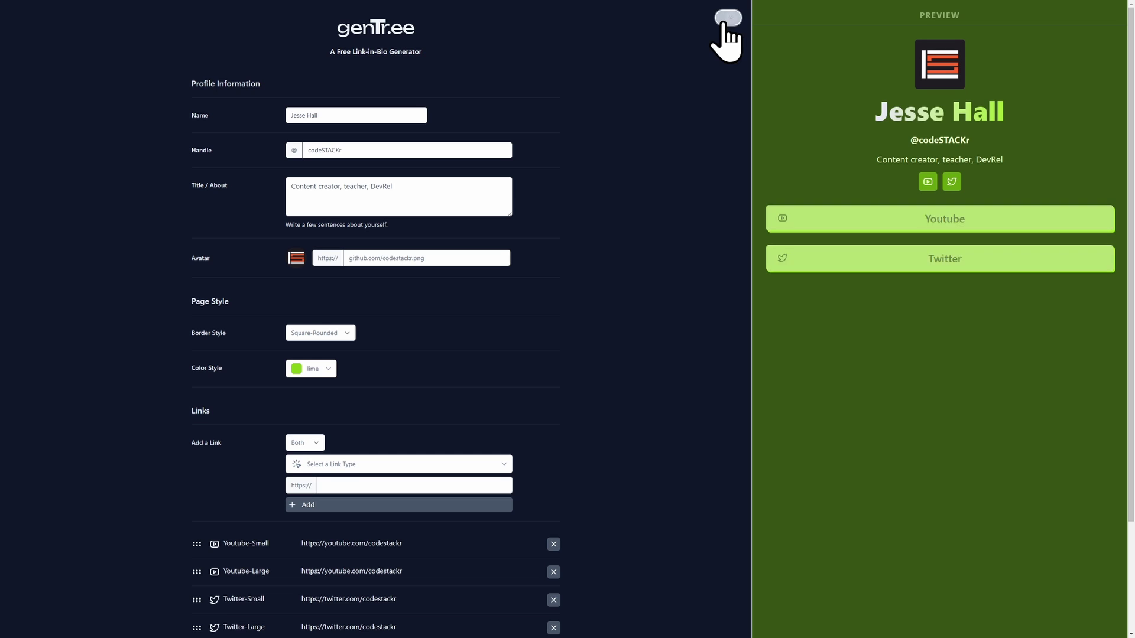
- Try the sky color style and compare it in light and dark mode
left_click(319, 369)
left_click(325, 442)
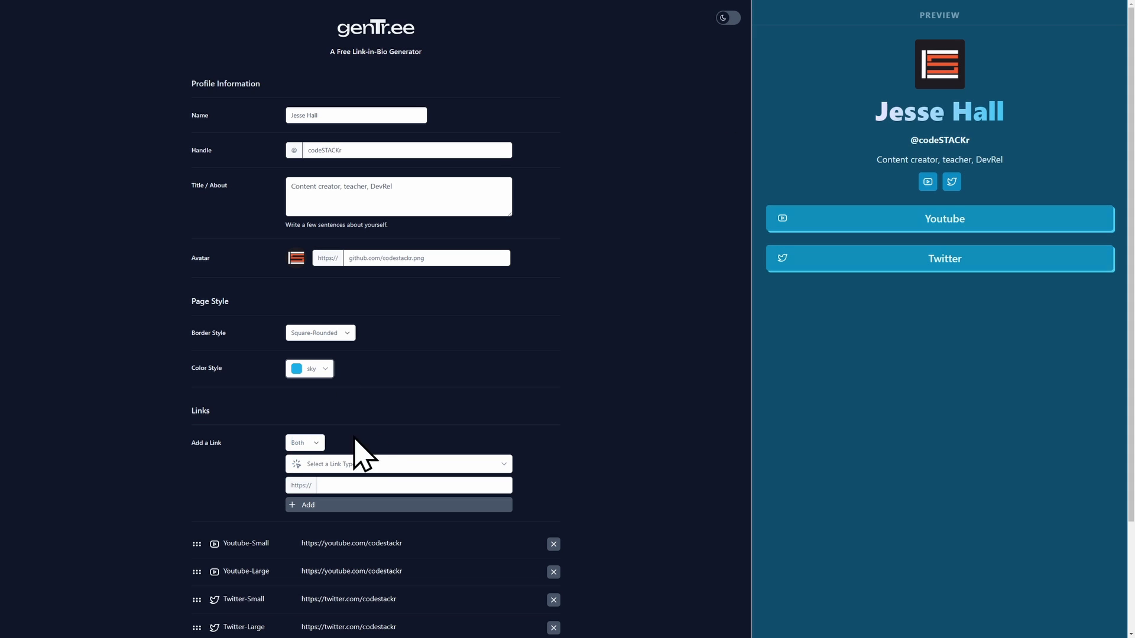
left_click(726, 18)
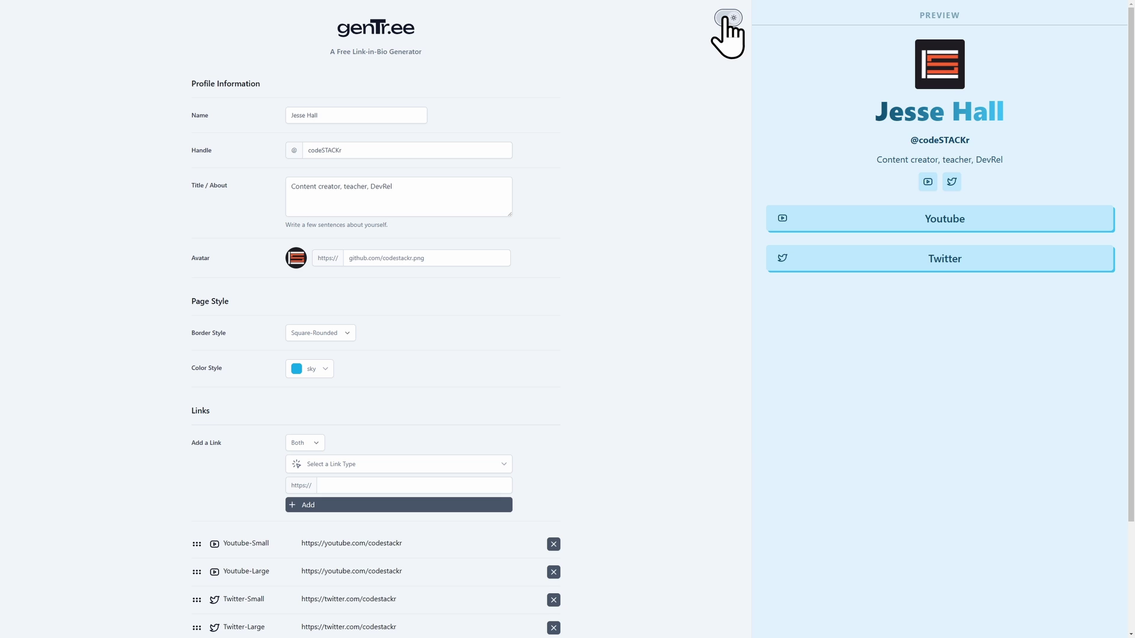
left_click(726, 18)
- Set the color style to indigo and switch the page to light mode
left_click(319, 369)
left_click(324, 414)
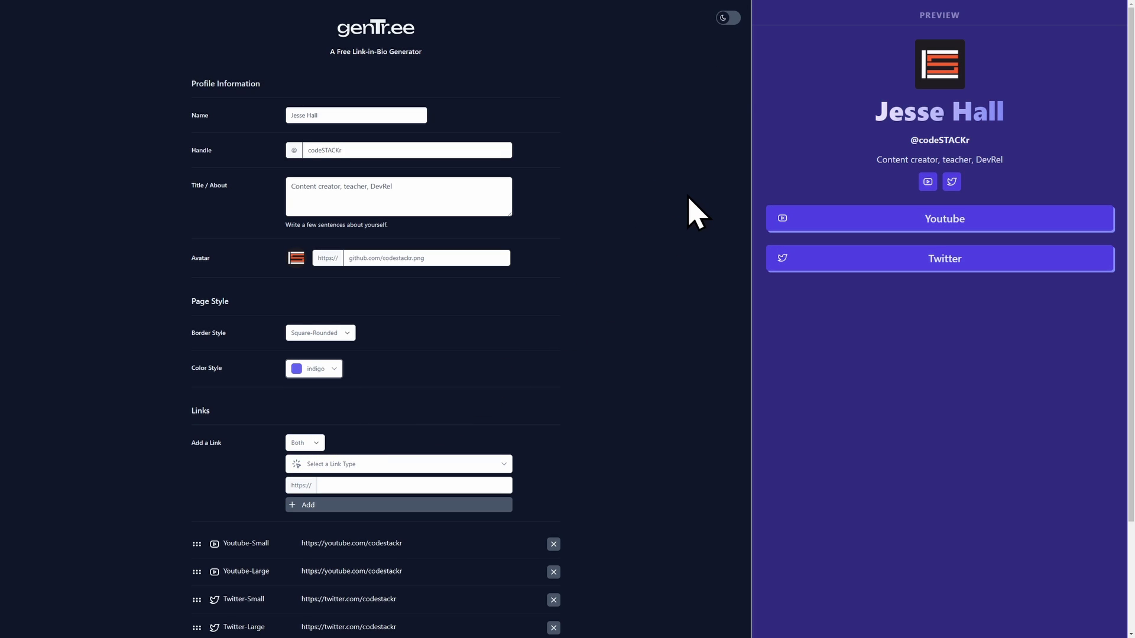
left_click(728, 18)
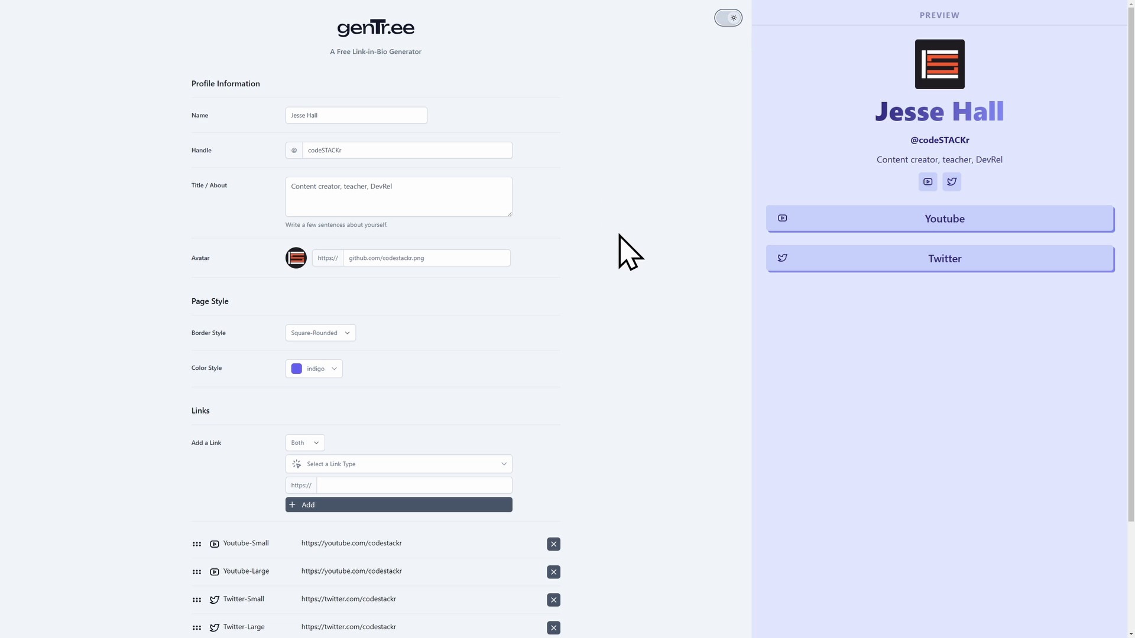
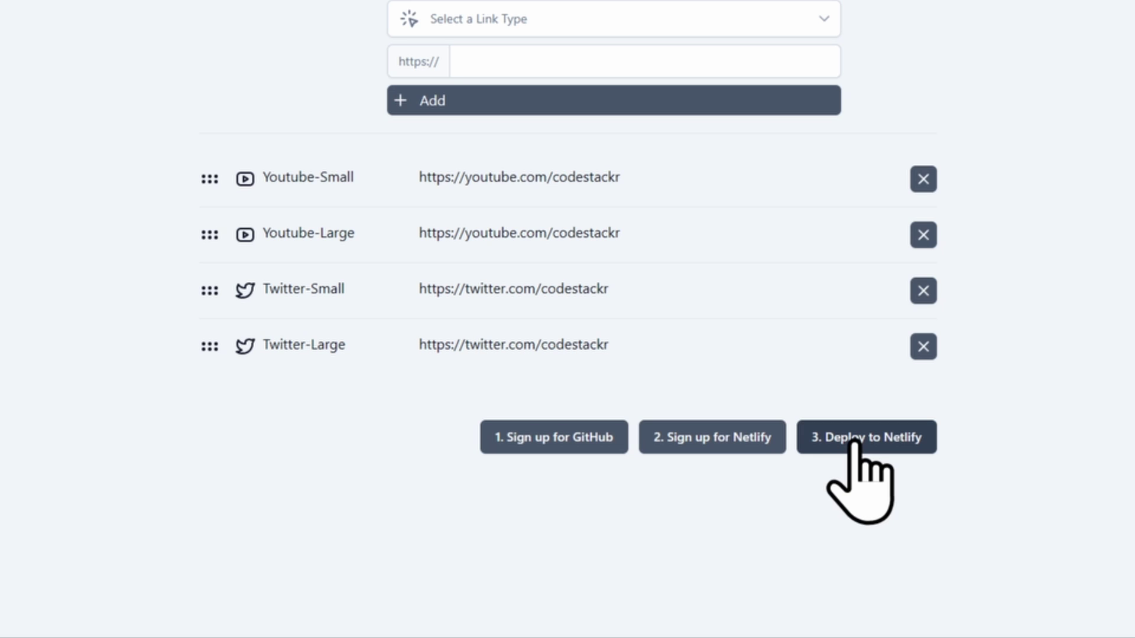
- Start deploying the link page to Netlify and connect the deployment to GitHub
left_click(856, 443)
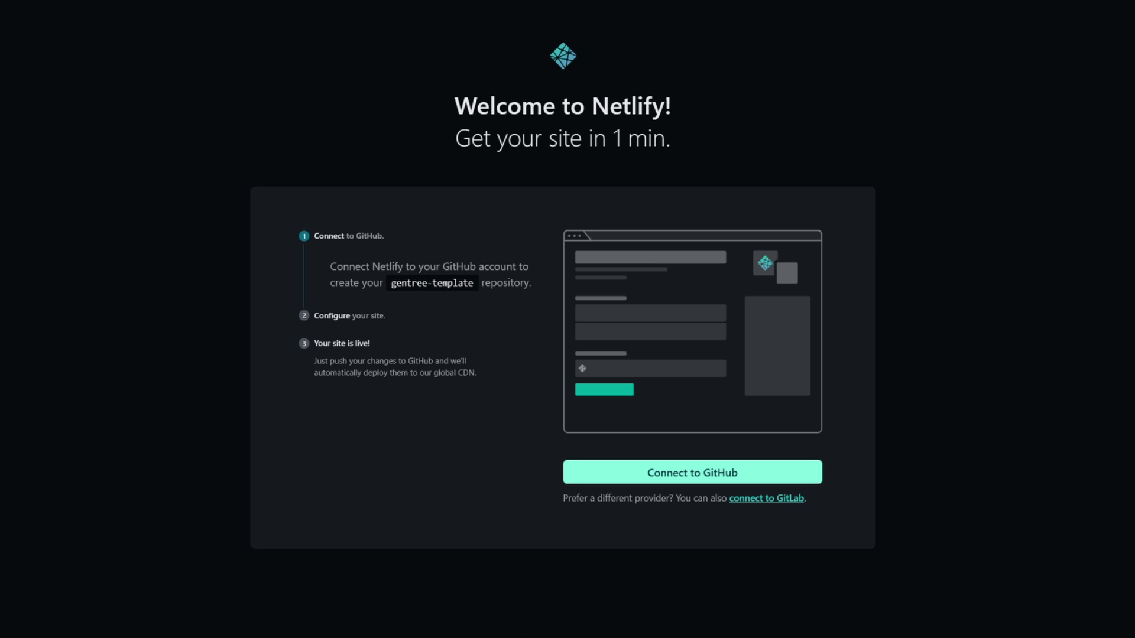
left_click(789, 488)
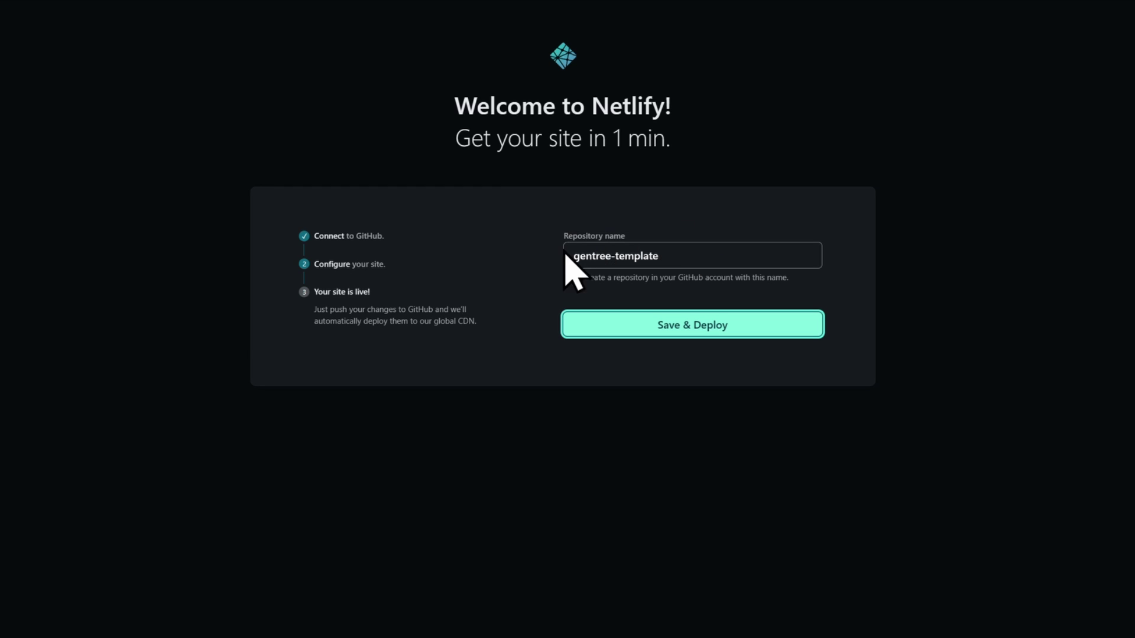
- Name the new repository gentree-template-test, then save and deploy the site
left_click(668, 254)
type("-test")
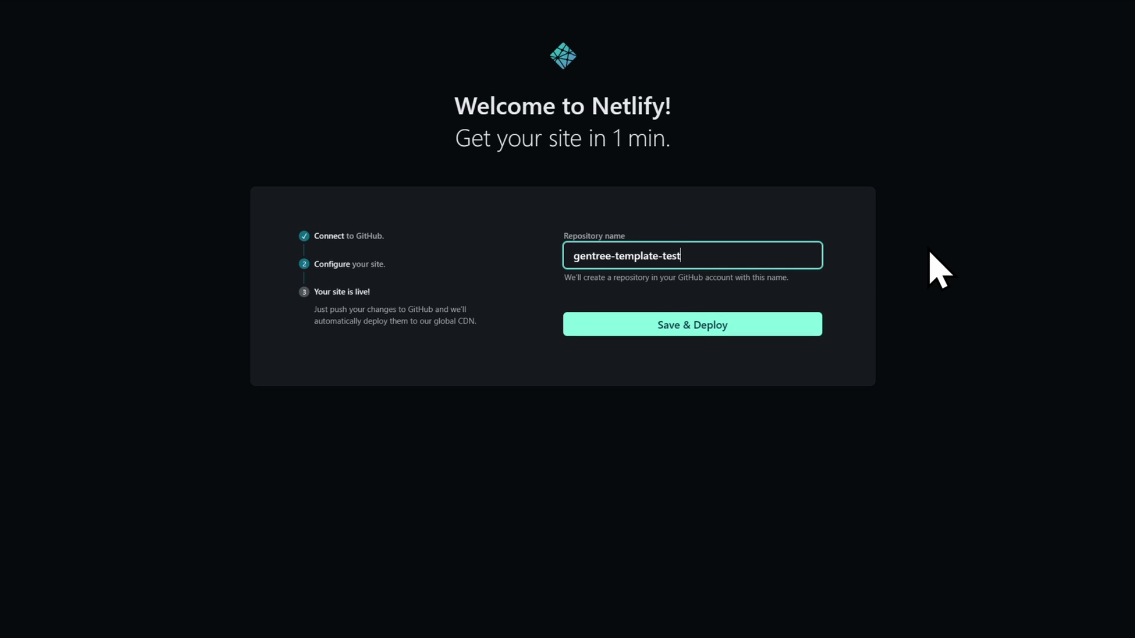
left_click(664, 326)
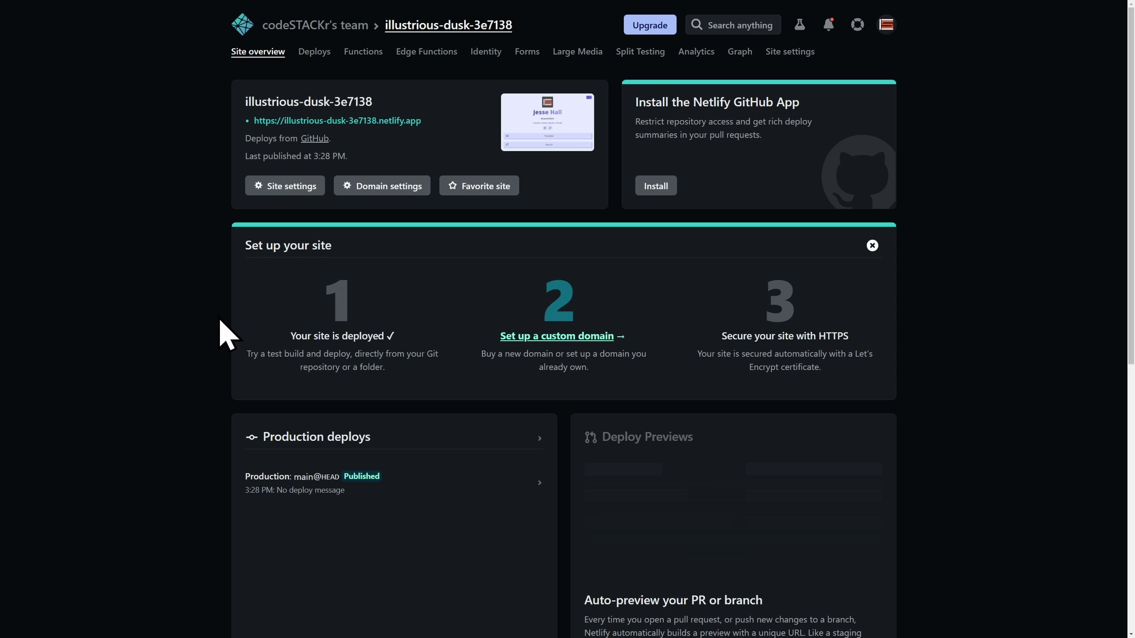
- Open the deployed Netlify site and check how the page looks in light and dark mode
left_click(362, 122)
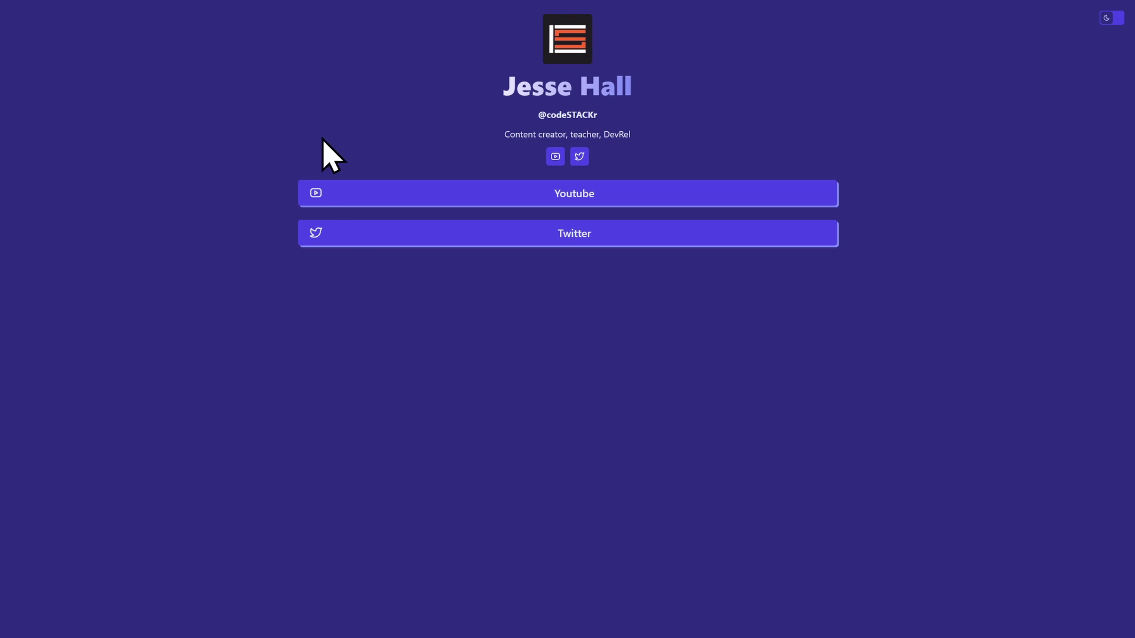
left_click(1104, 22)
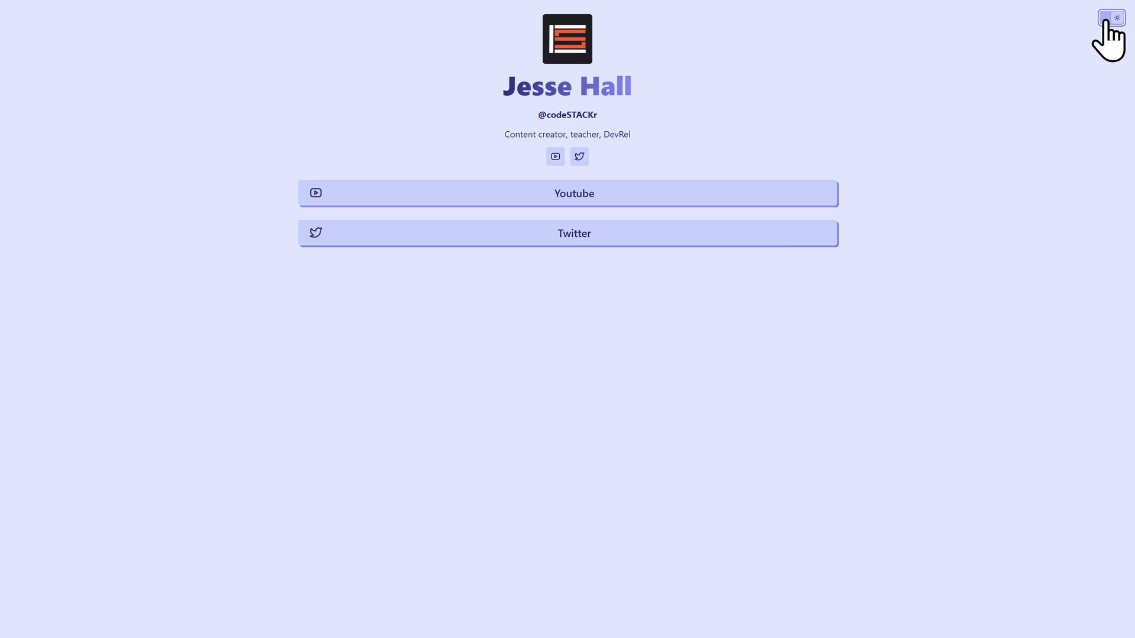
left_click(1106, 19)
left_click(1109, 19)
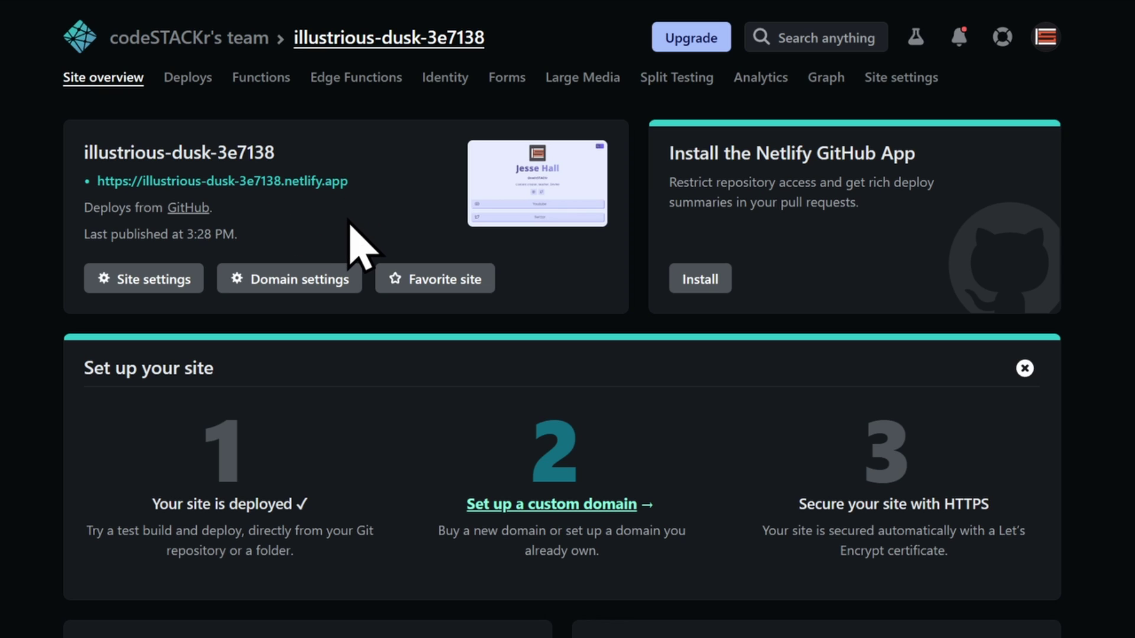
- Open the site's domain settings and examine the option for changing the default subdomain's site name
left_click(285, 282)
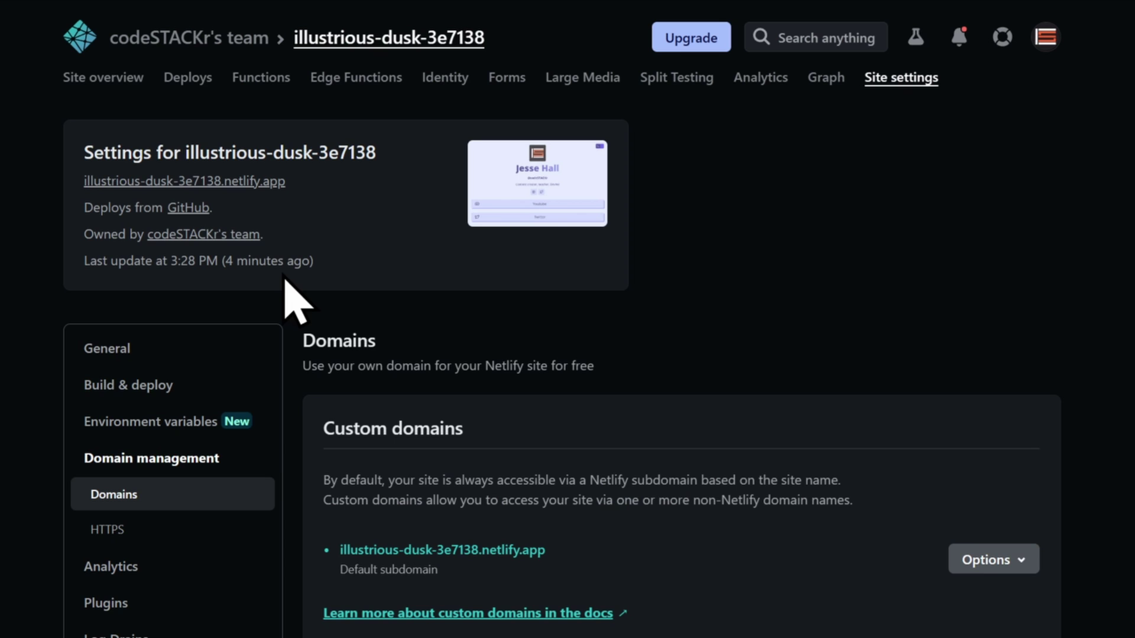
scroll(384, 349, "down", 2)
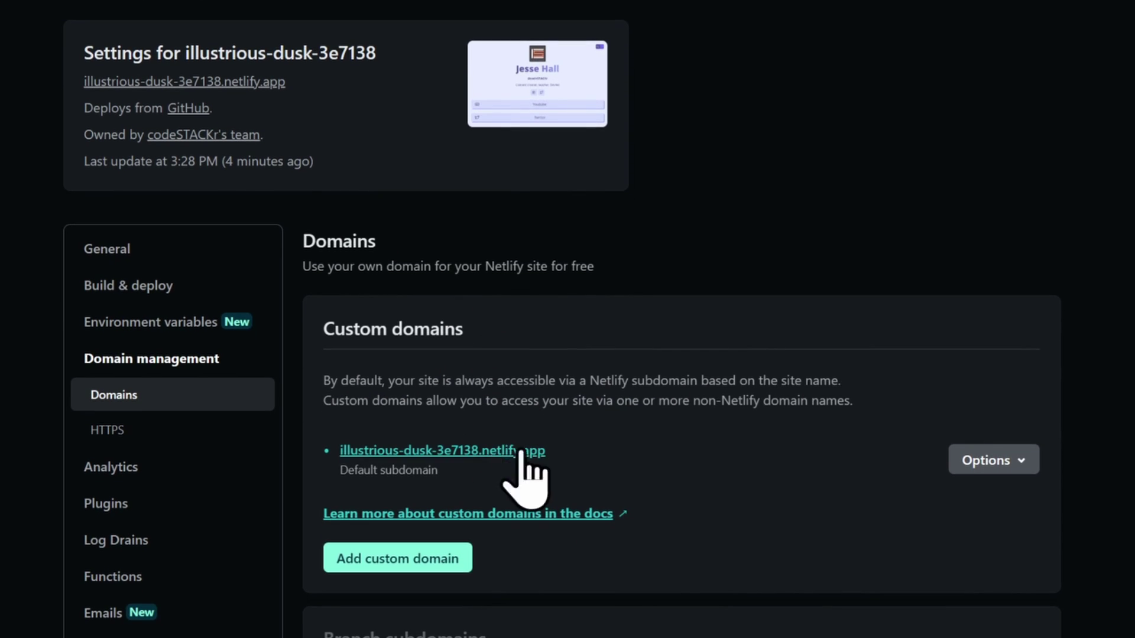
left_click(1017, 462)
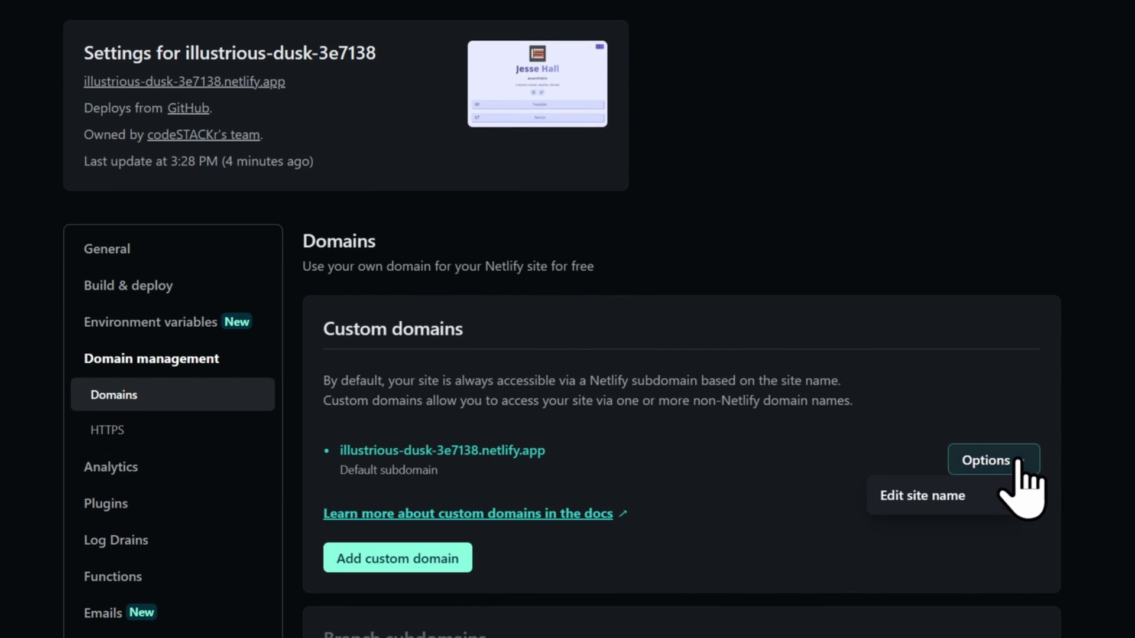
left_click(913, 496)
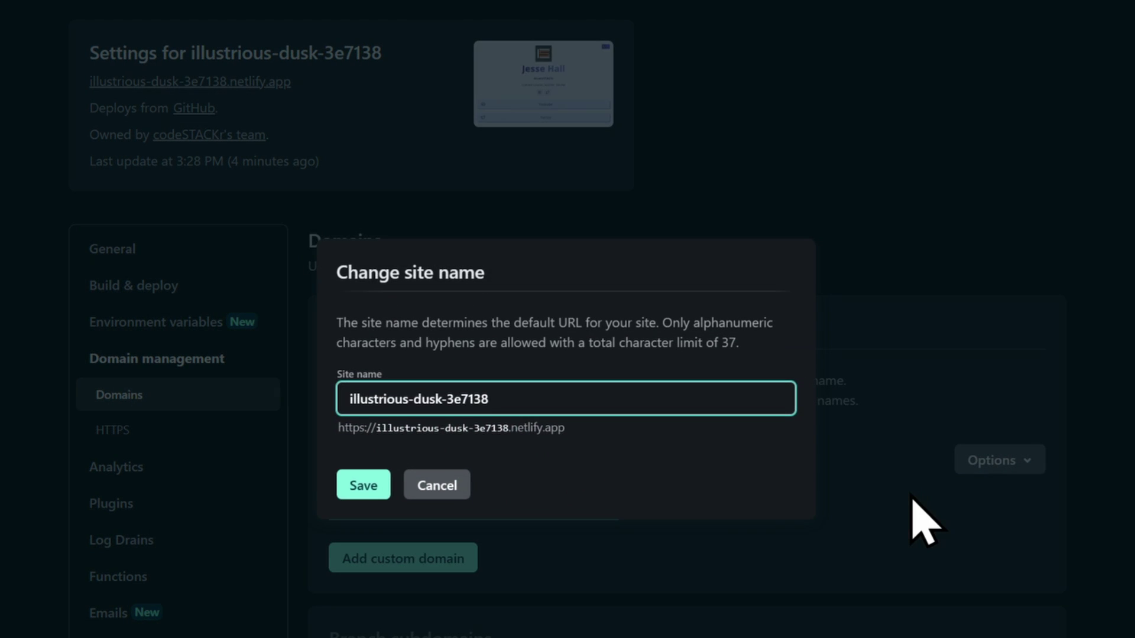
triple_click(474, 397)
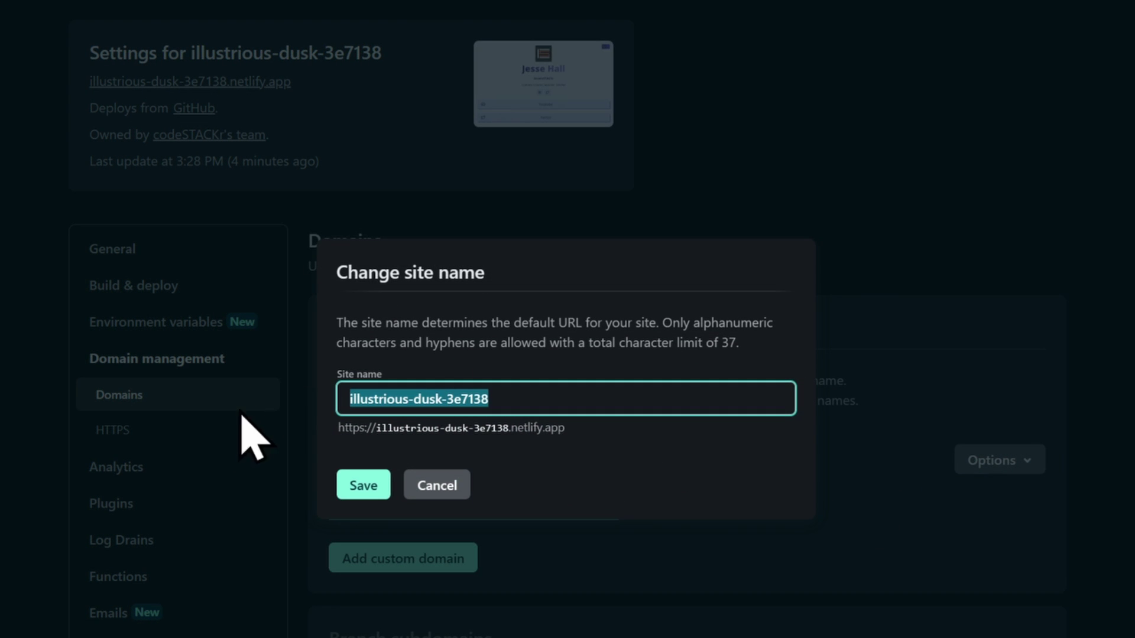
left_click(630, 519)
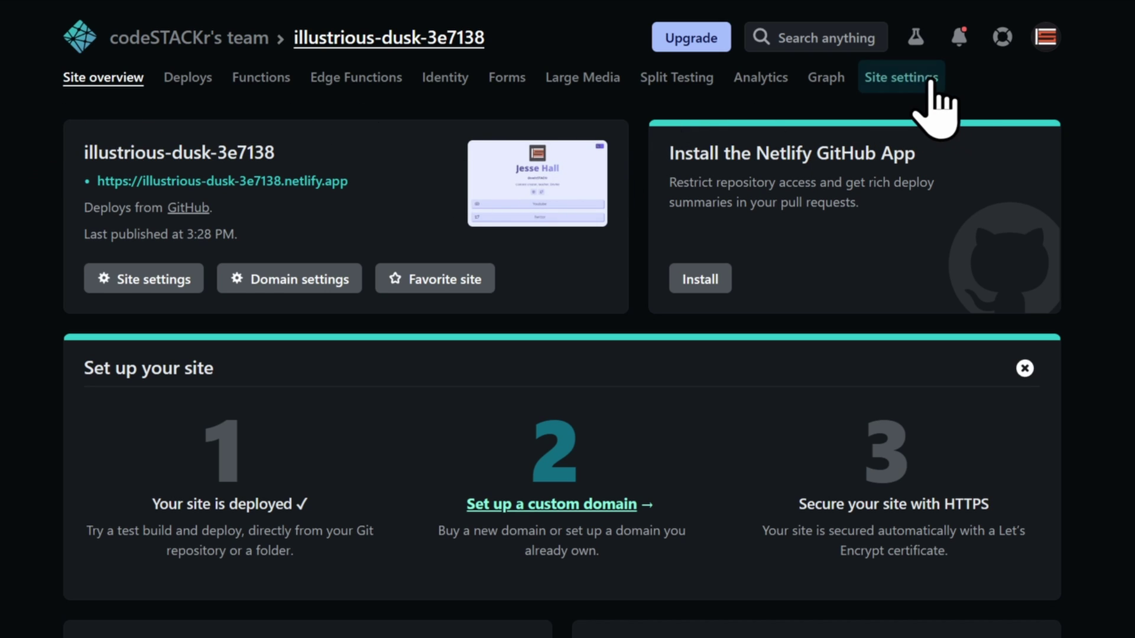
- Open the site's environment variable settings and migrate the existing variables to the new secrets store
left_click(890, 80)
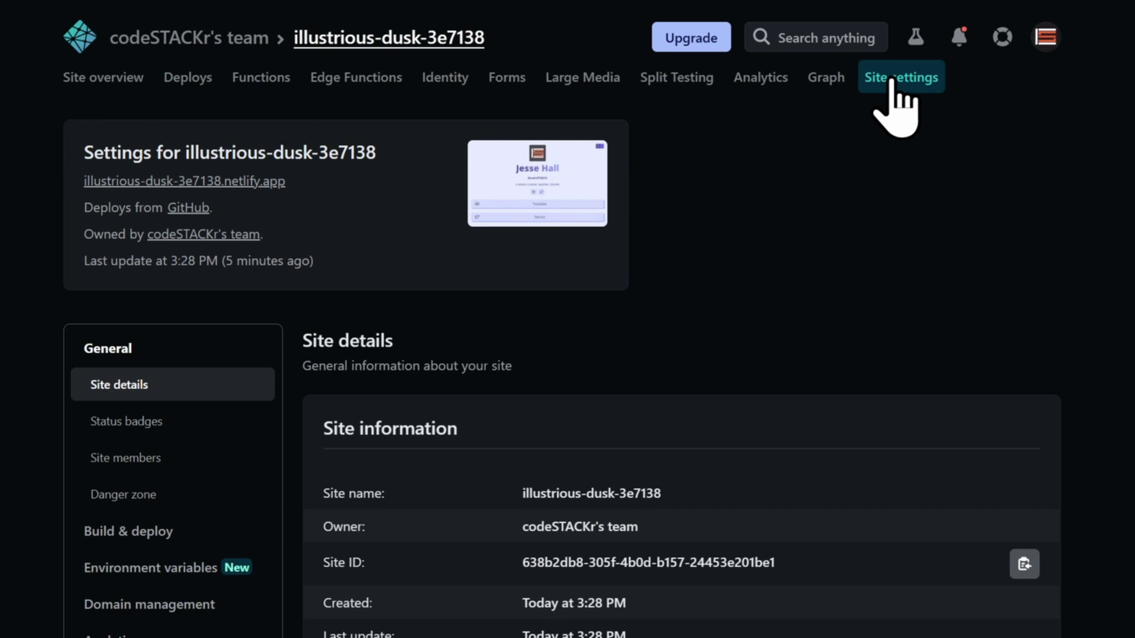
left_click(154, 568)
scroll(158, 532, "down", 4)
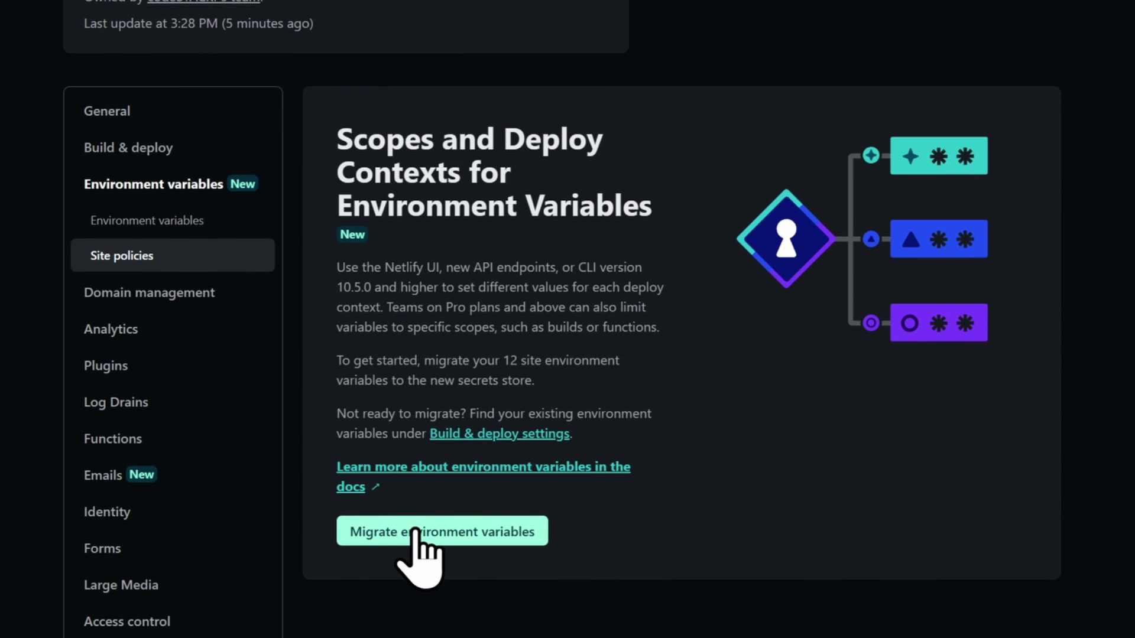
left_click(451, 538)
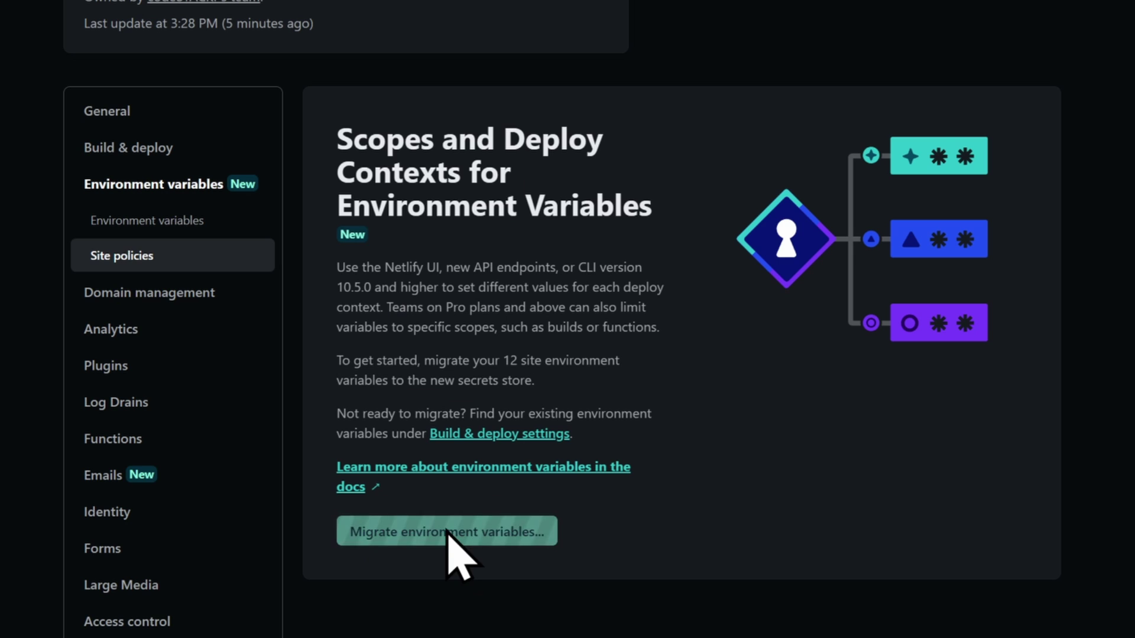
- Look through the migrated environment variables and reveal the VITE_NAME values for all deploy contexts
scroll(482, 337, "down", 2)
scroll(482, 337, "down", 5)
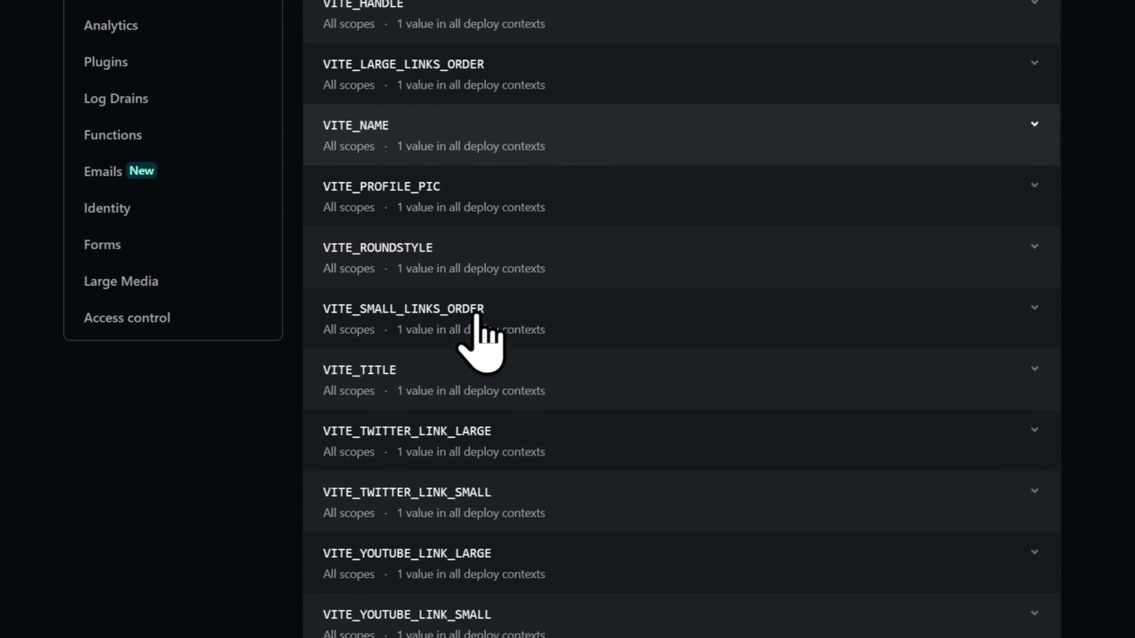
scroll(626, 197, "up", 5)
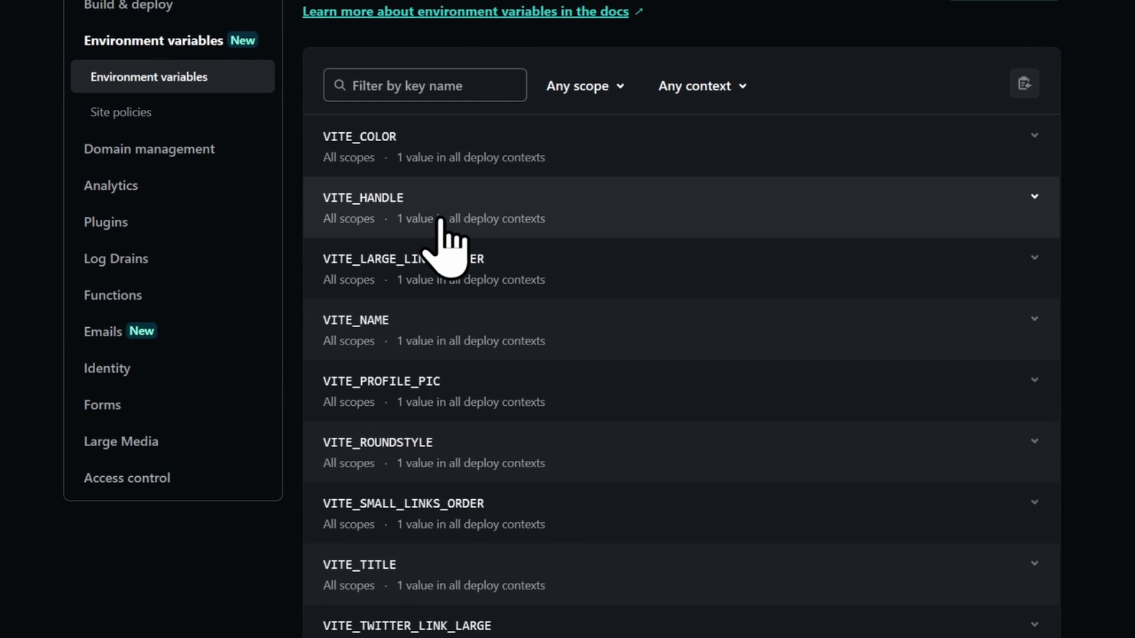
left_click(1035, 320)
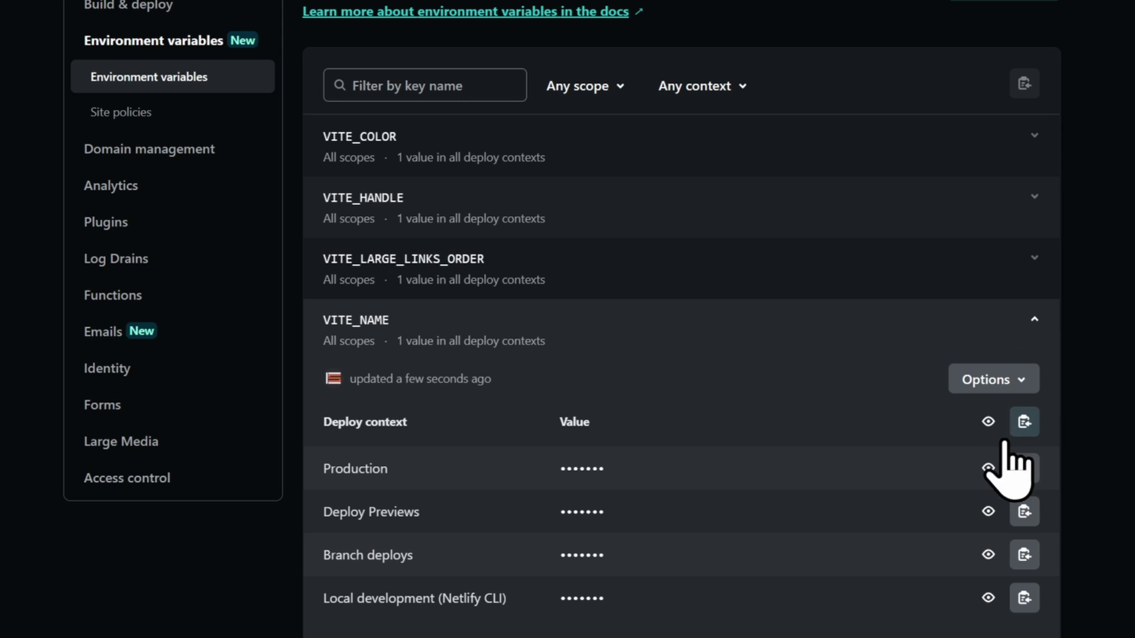
left_click(988, 422)
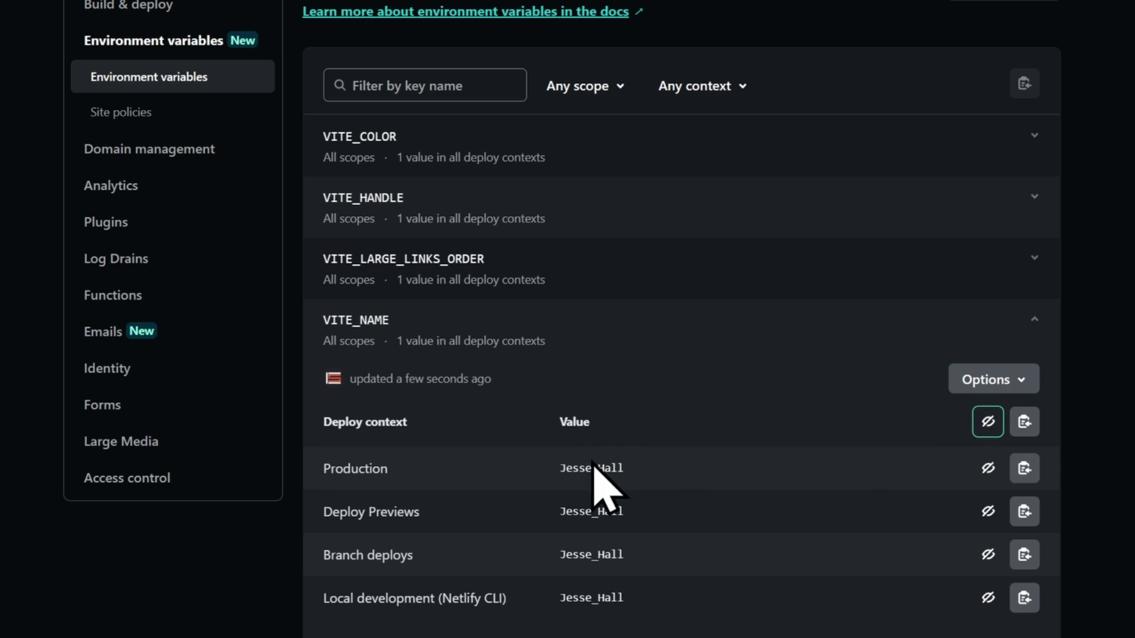
- Edit the VITE_NAME variable to the owner's full name followed by "- codeSTACKr" and save it
scroll(677, 538, "down", 3)
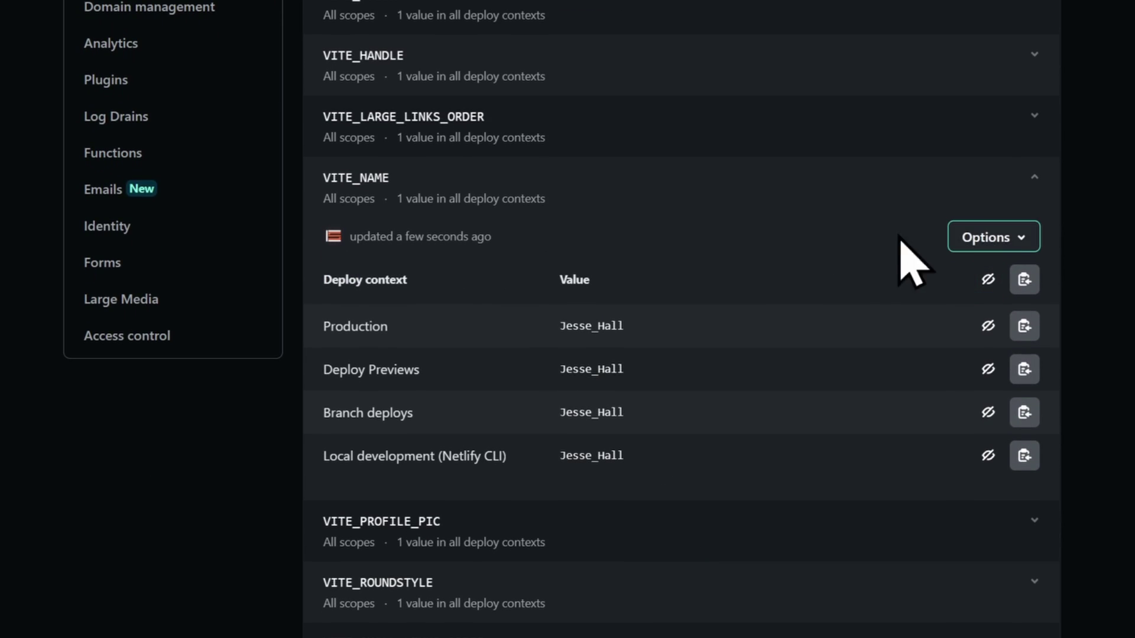
left_click(1026, 239)
left_click(893, 273)
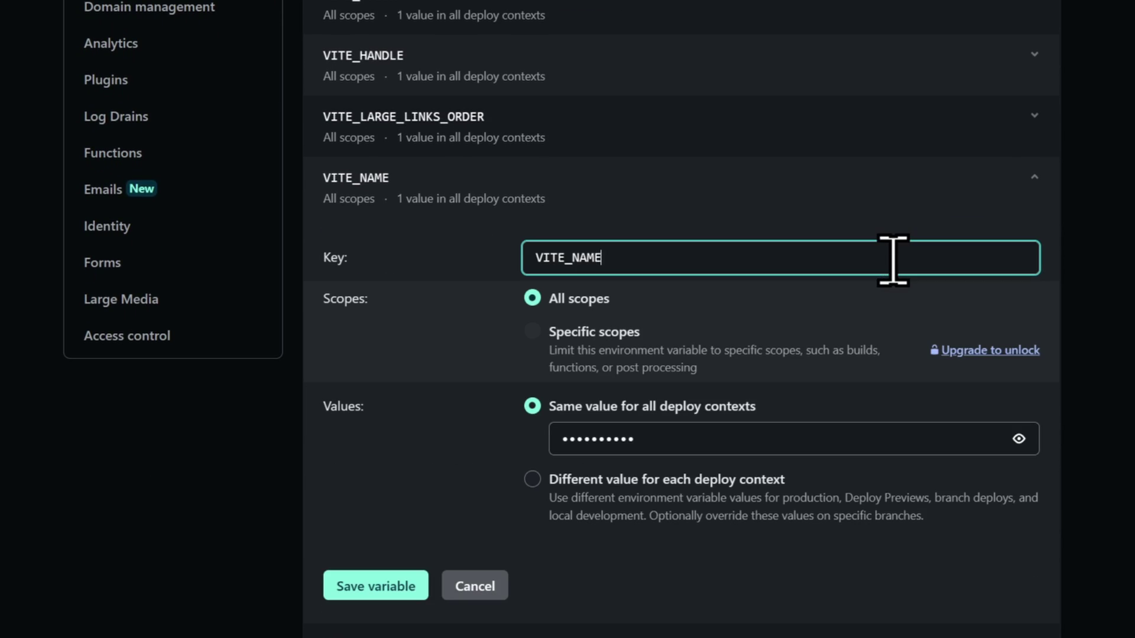
left_click(678, 435)
key("BackSpace")
key("BackSpace")
key("BackSpace")
key("BackSpace")
key("BackSpace")
type("Hall - codeSTACKr")
left_click(375, 586)
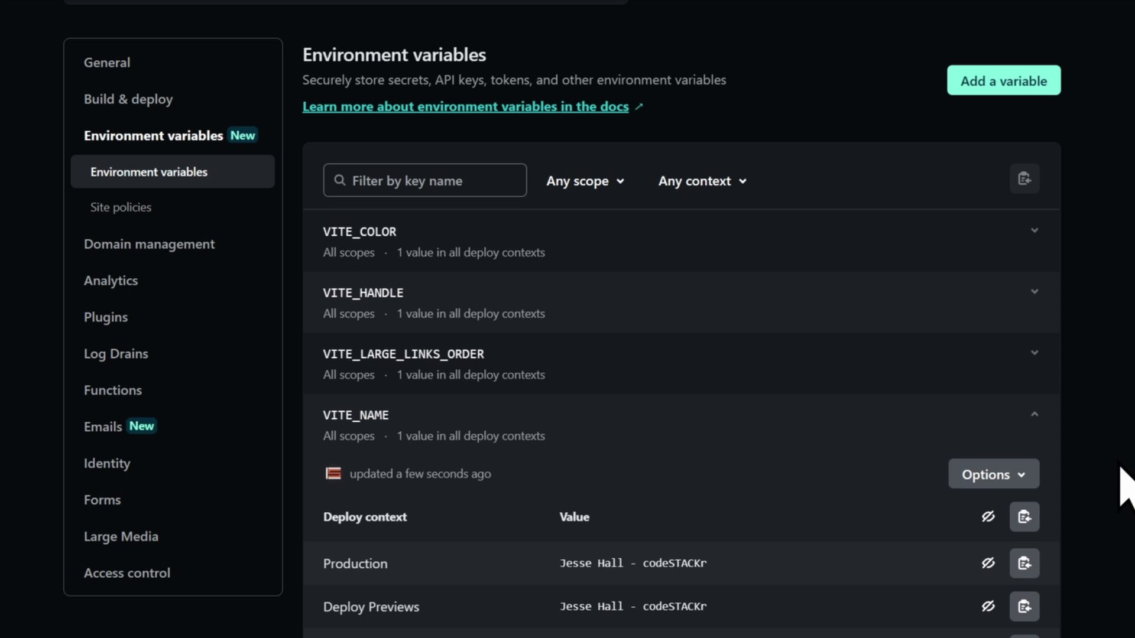
- Trigger a new deploy of the site from its deploys page, without clearing the cache
scroll(1126, 482, "up", 5)
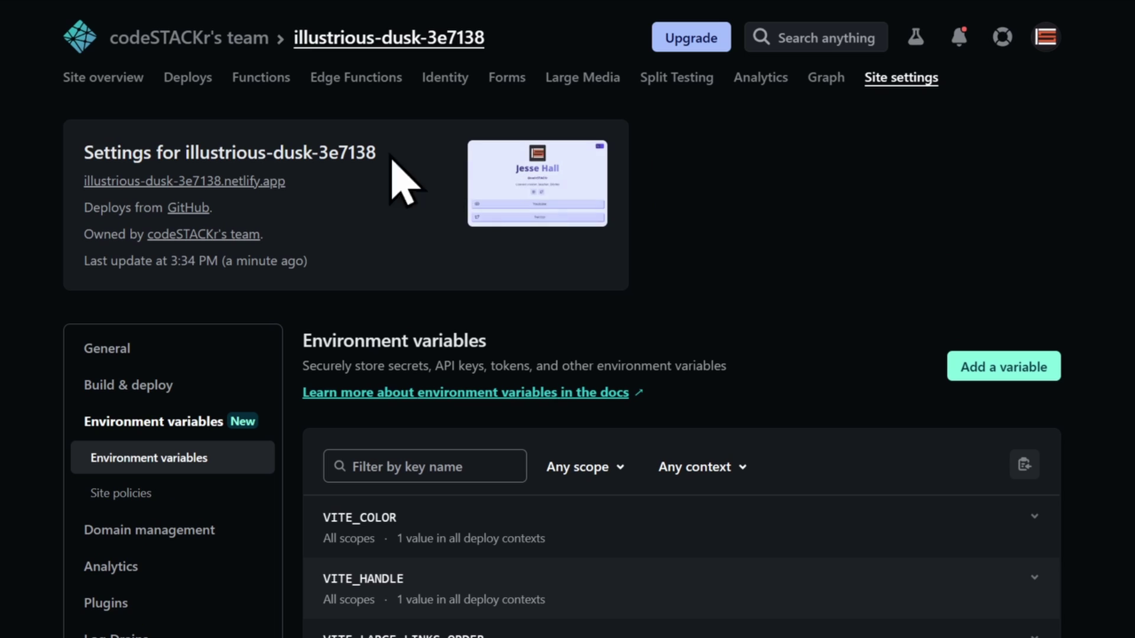
left_click(185, 78)
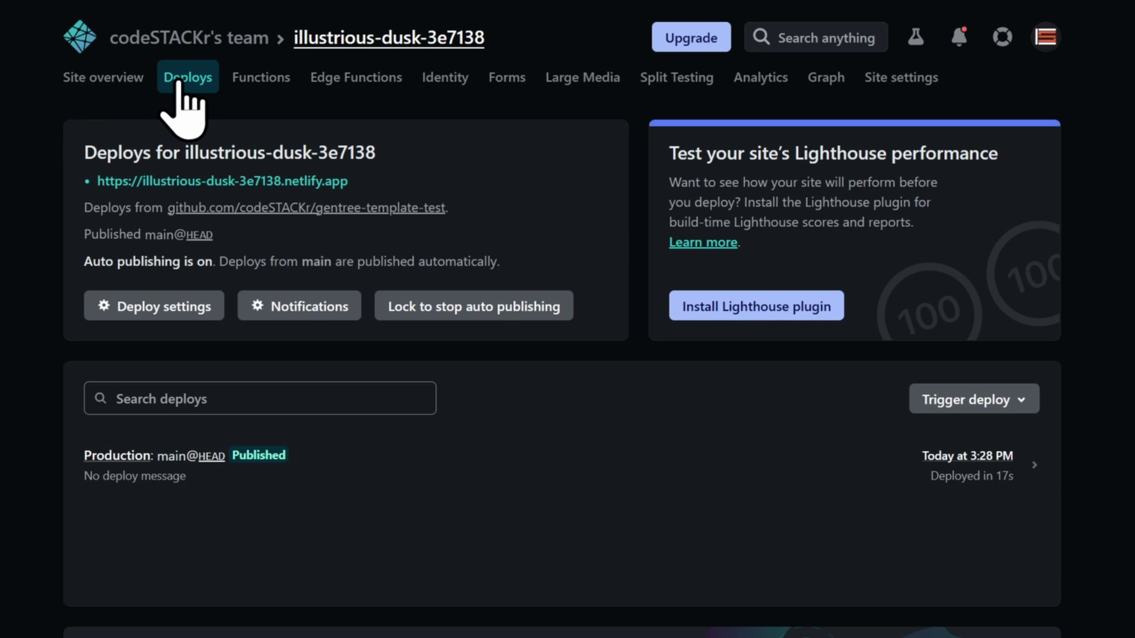
left_click(1010, 408)
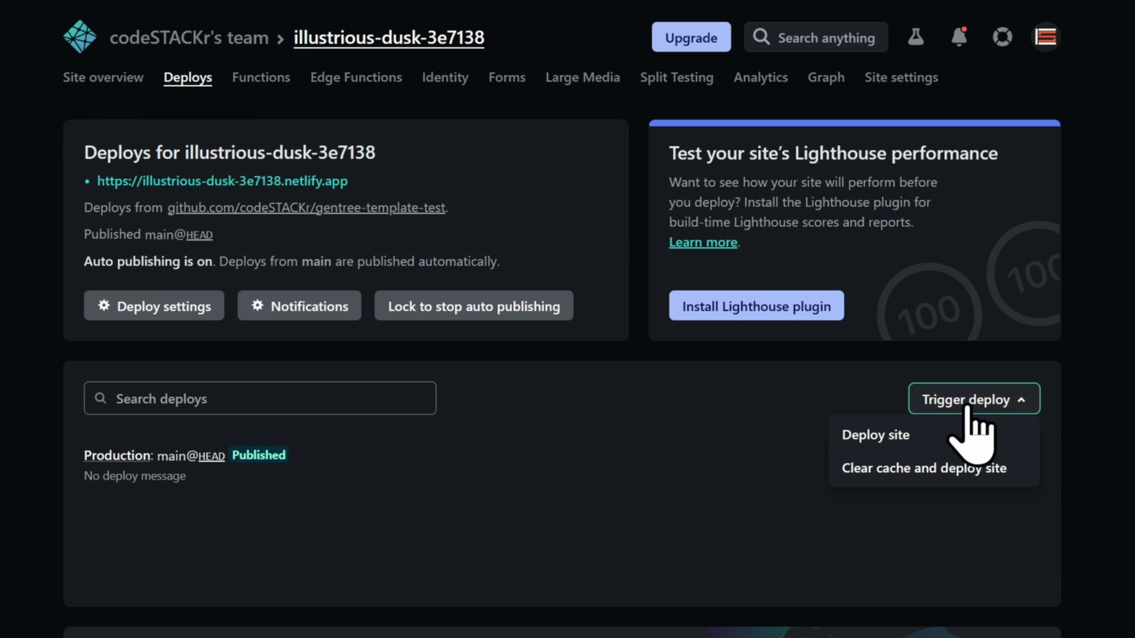
left_click(885, 438)
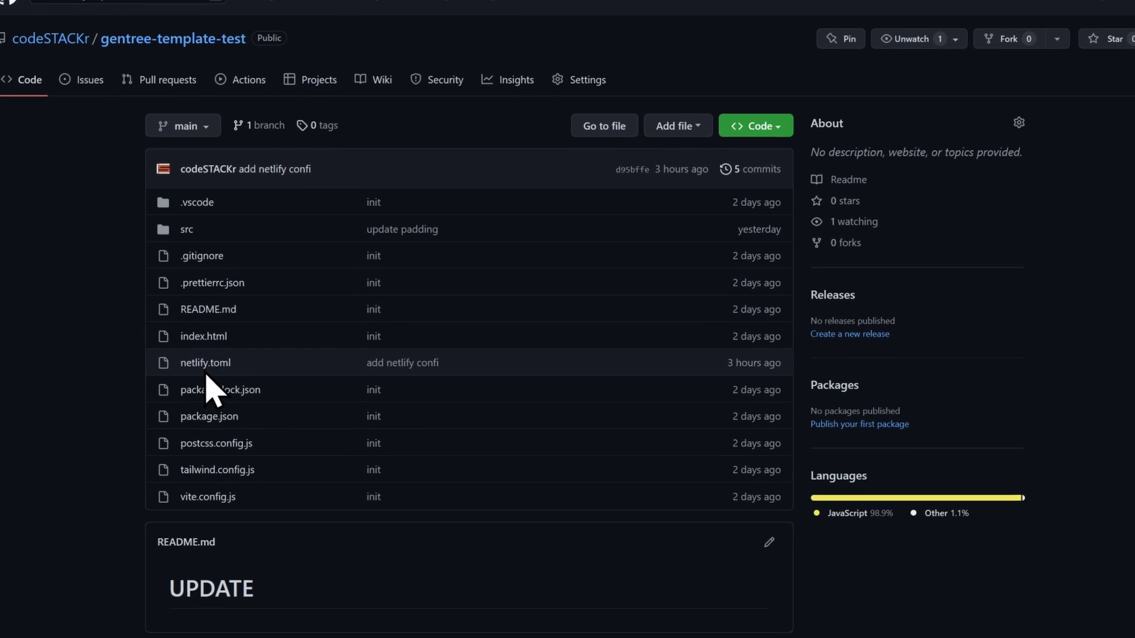
- Edit netlify.toml in the GitHub repository gentree-template-test, uncommenting VITE_NAME and entering the owner's full name as its value
left_click(160, 382)
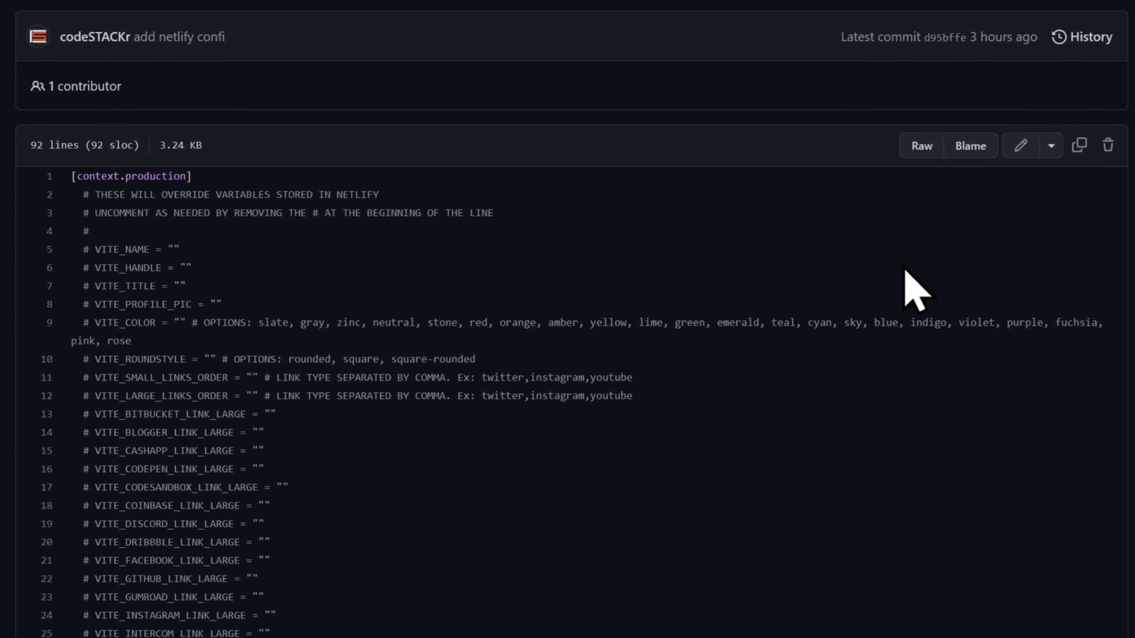
left_click(1021, 147)
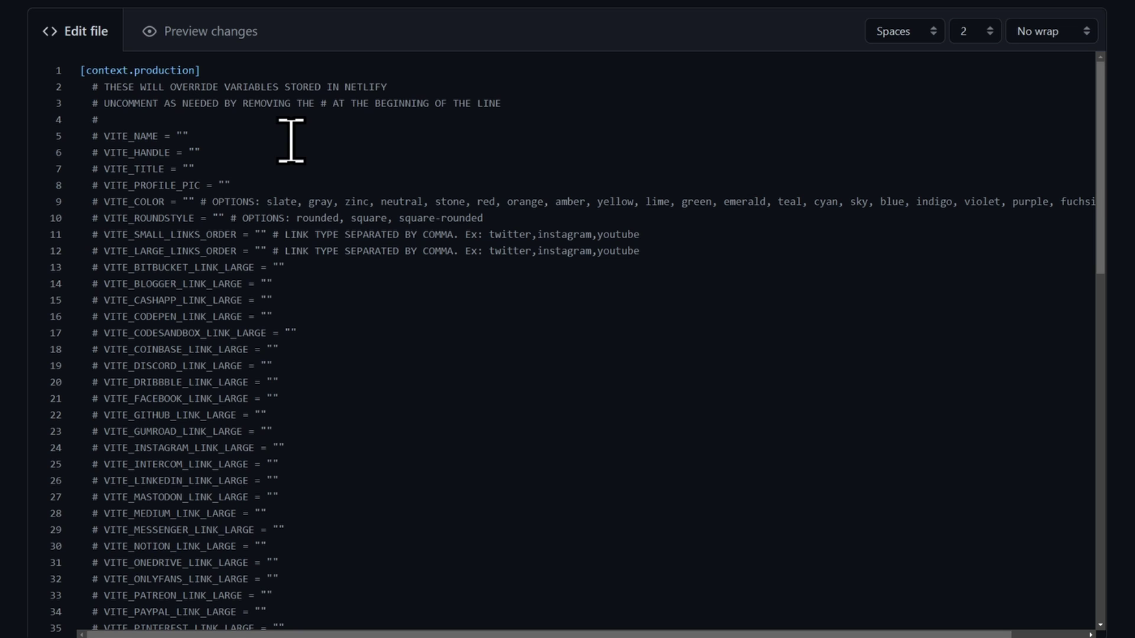
left_click(103, 137)
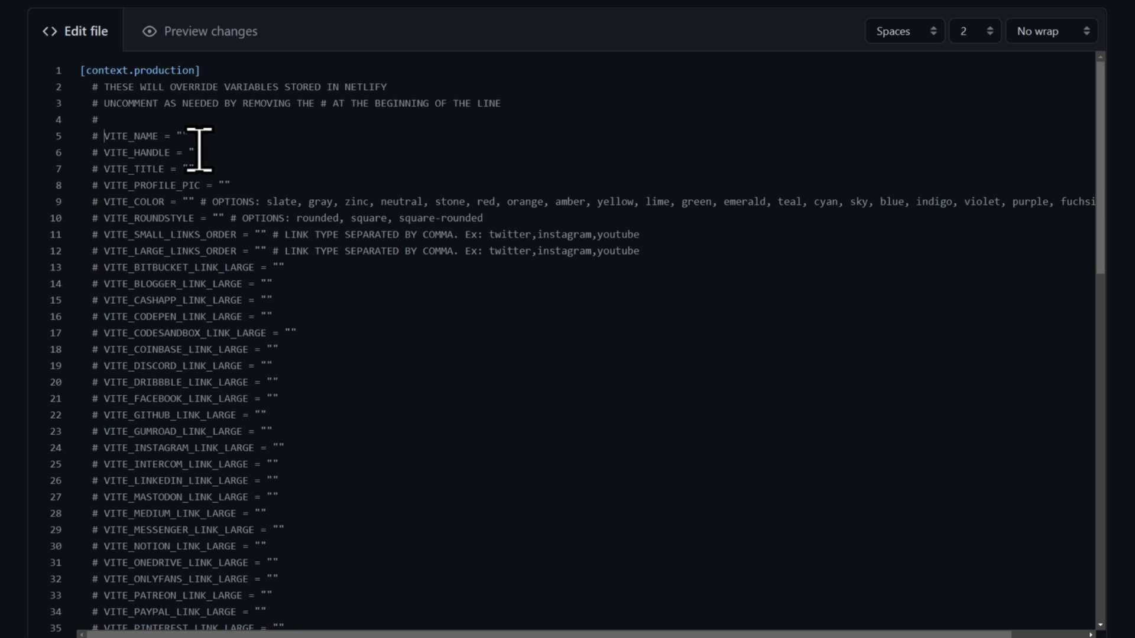
key("BackSpace")
key("BackSpace")
left_click(170, 137)
type("Jesse ")
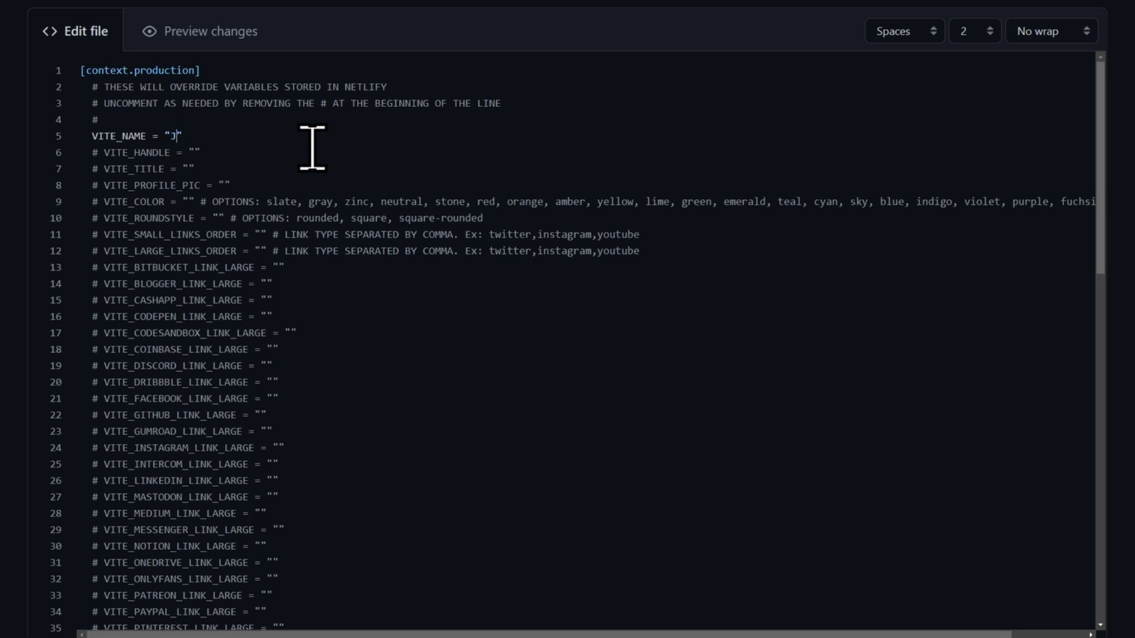
type("Hall")
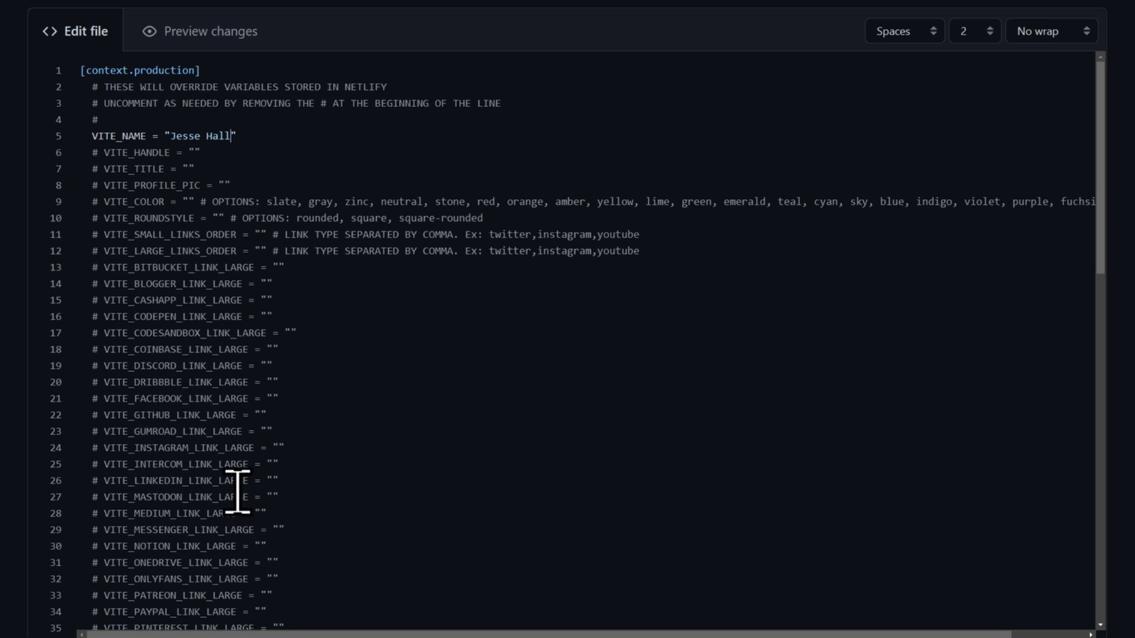
- Uncomment VITE_INSTAGRAM_LINK_LARGE, set it to instagram.com/codestackr, and commit the netlify.toml changes directly to the main branch
left_click(101, 448)
key("BackSpace")
key("BackSpace")
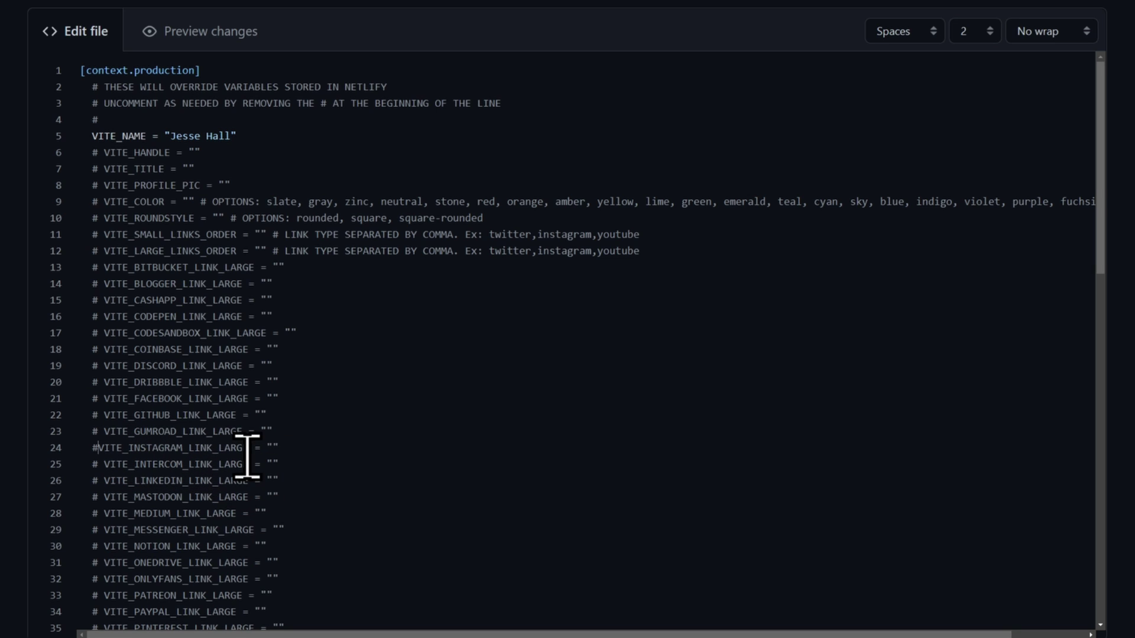
type("instagram.com/")
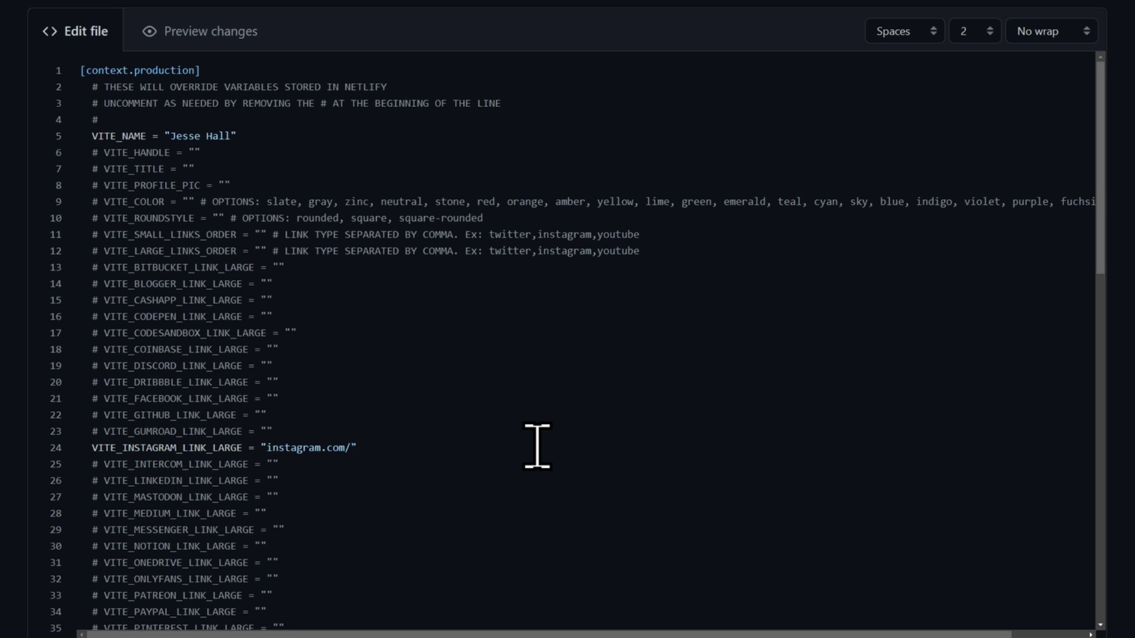
type("codestackr")
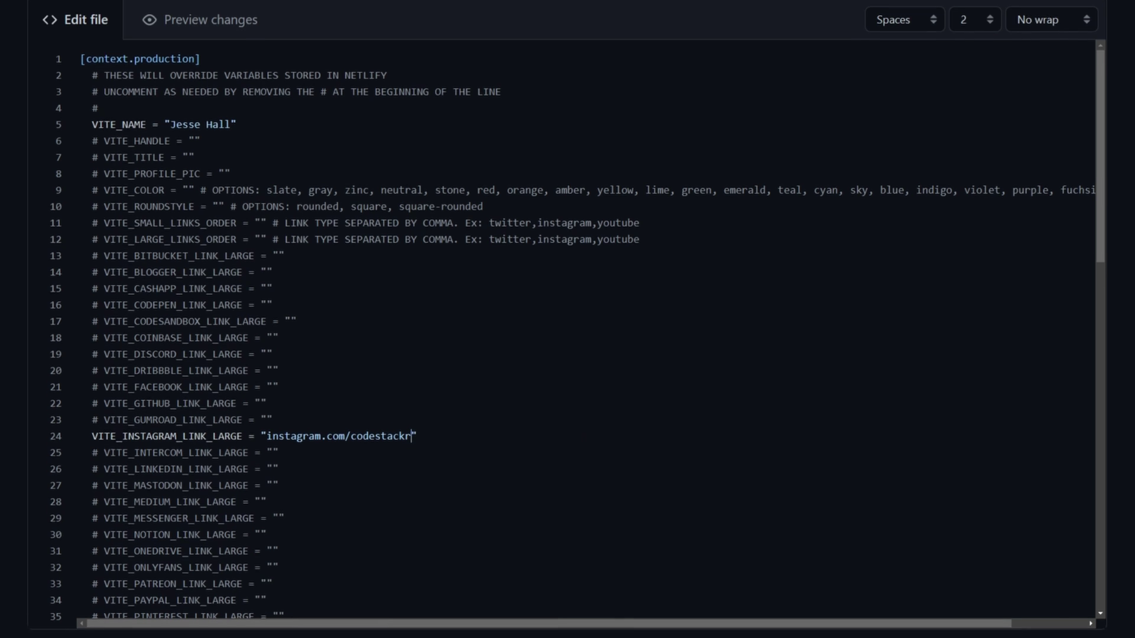
scroll(983, 411, "down", 7)
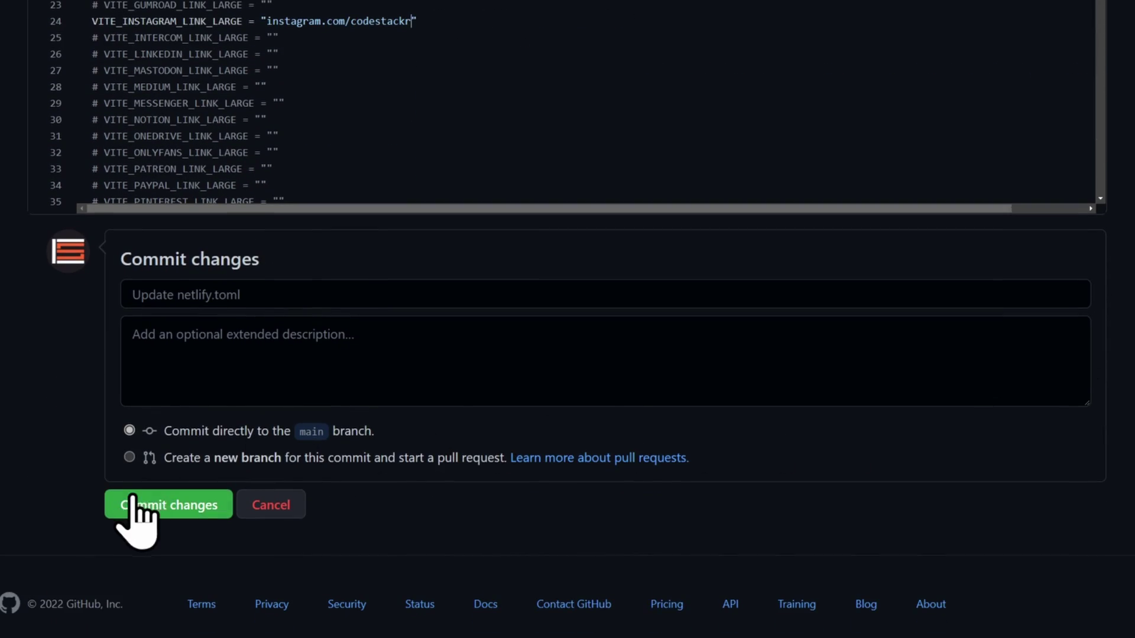
left_click(153, 506)
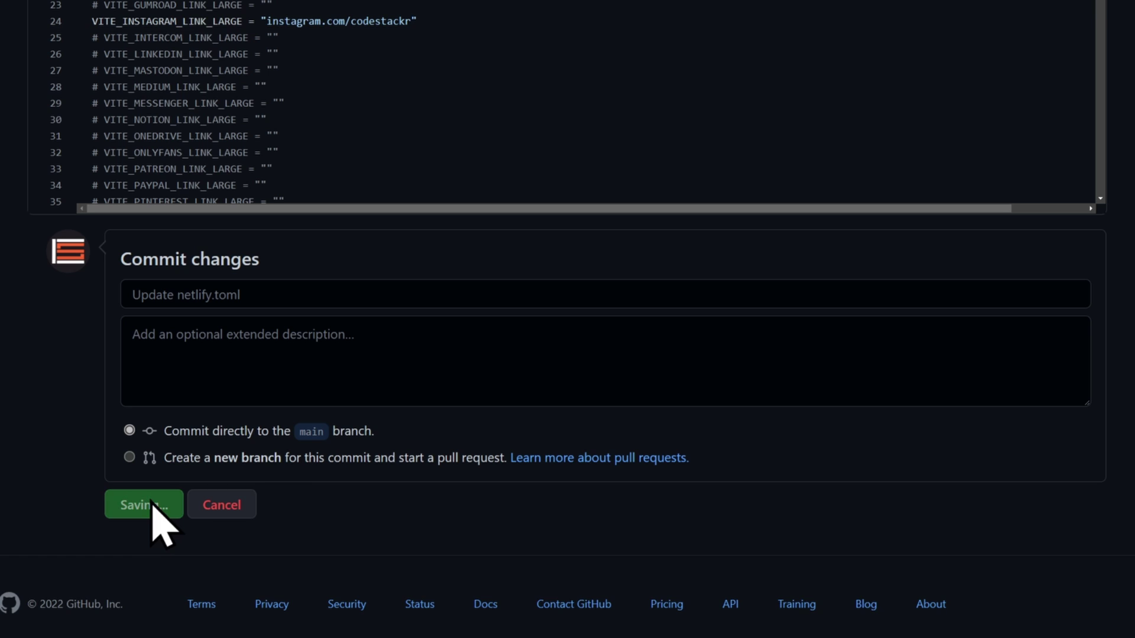